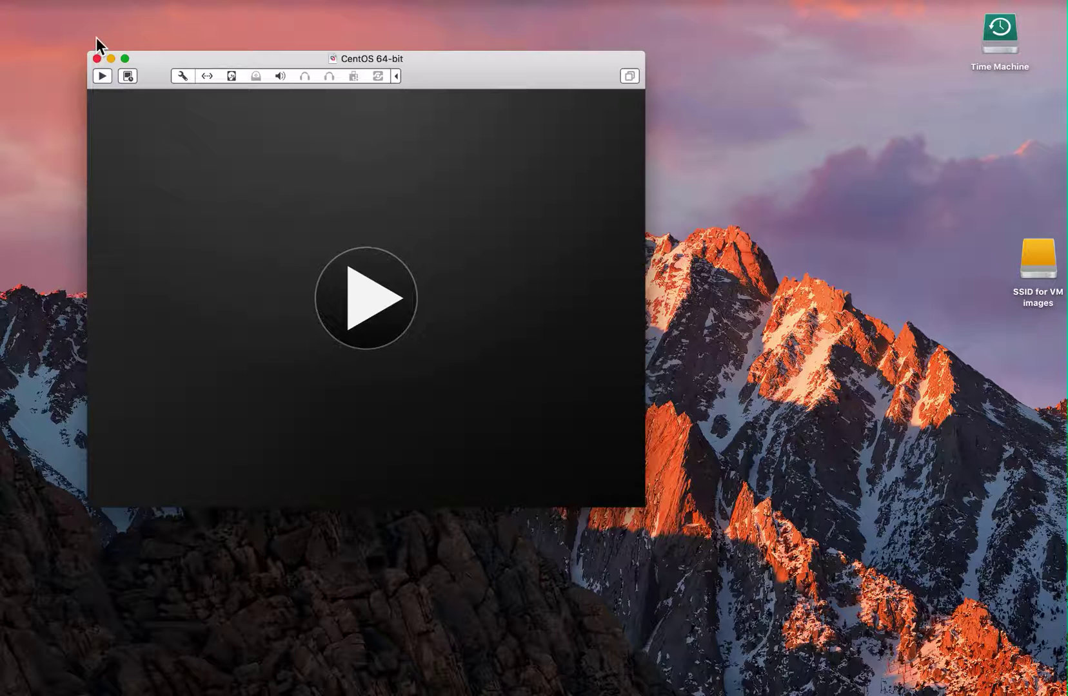
Add a second network adapter to the CentOS 64-bit VM, bridged to Ethernet 1
click(180, 73)
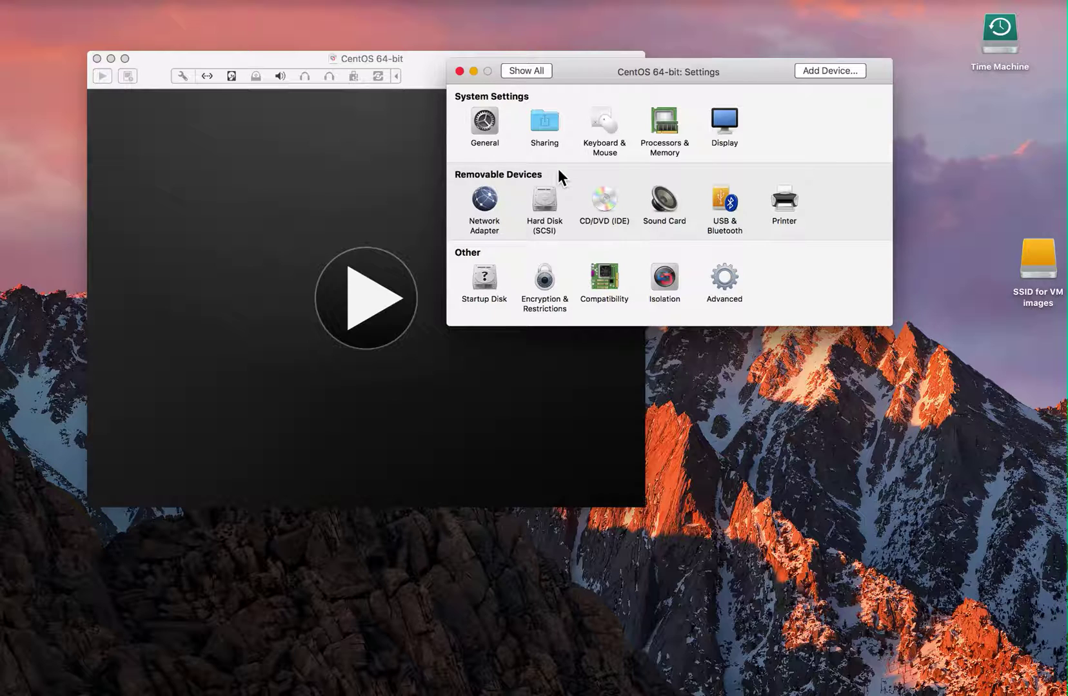
click(817, 70)
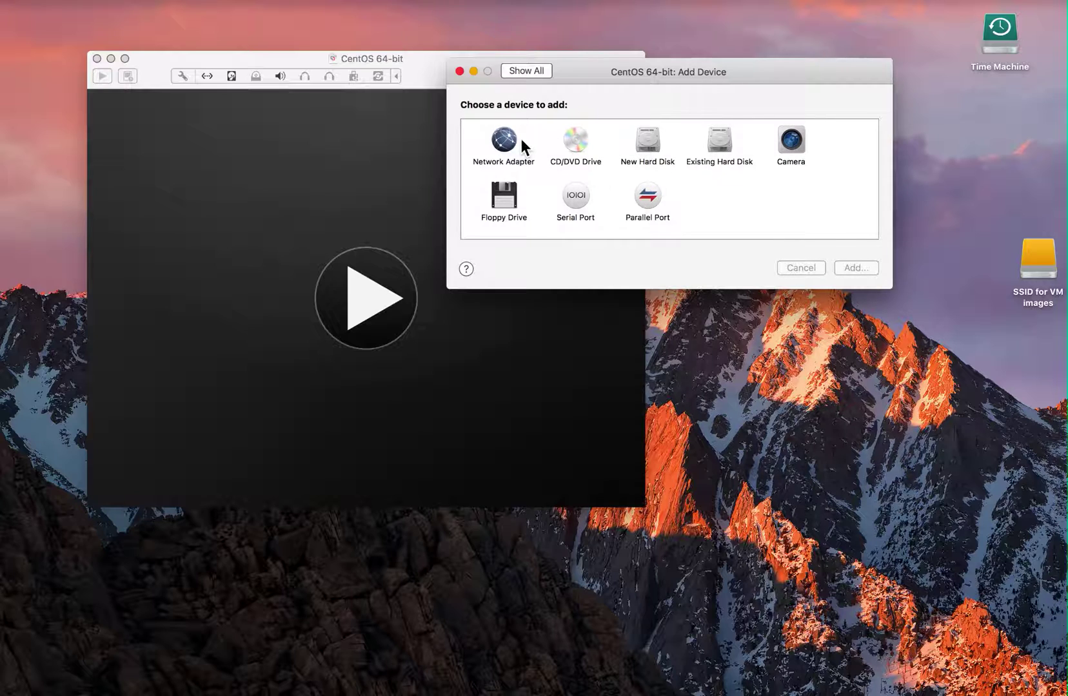
click(506, 144)
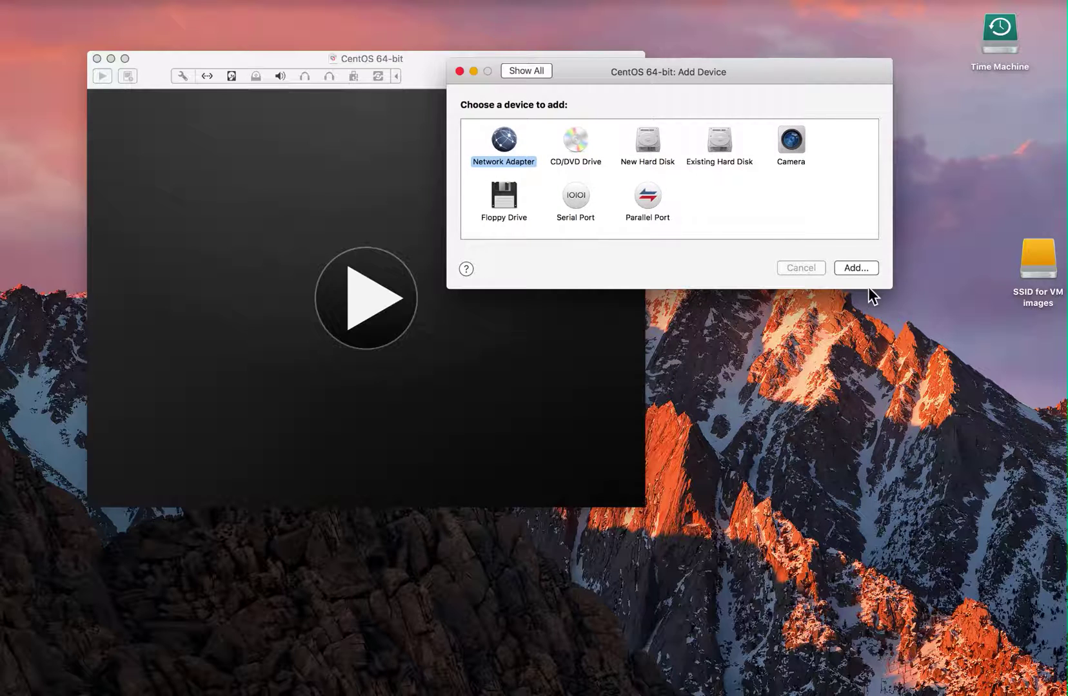
click(852, 266)
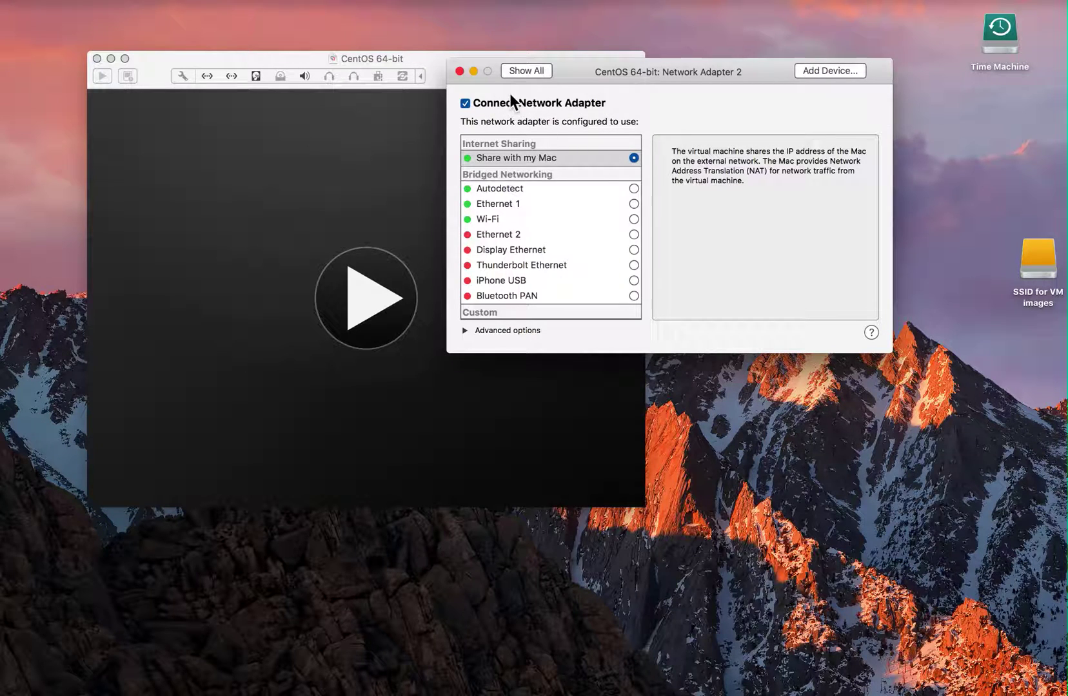
click(504, 202)
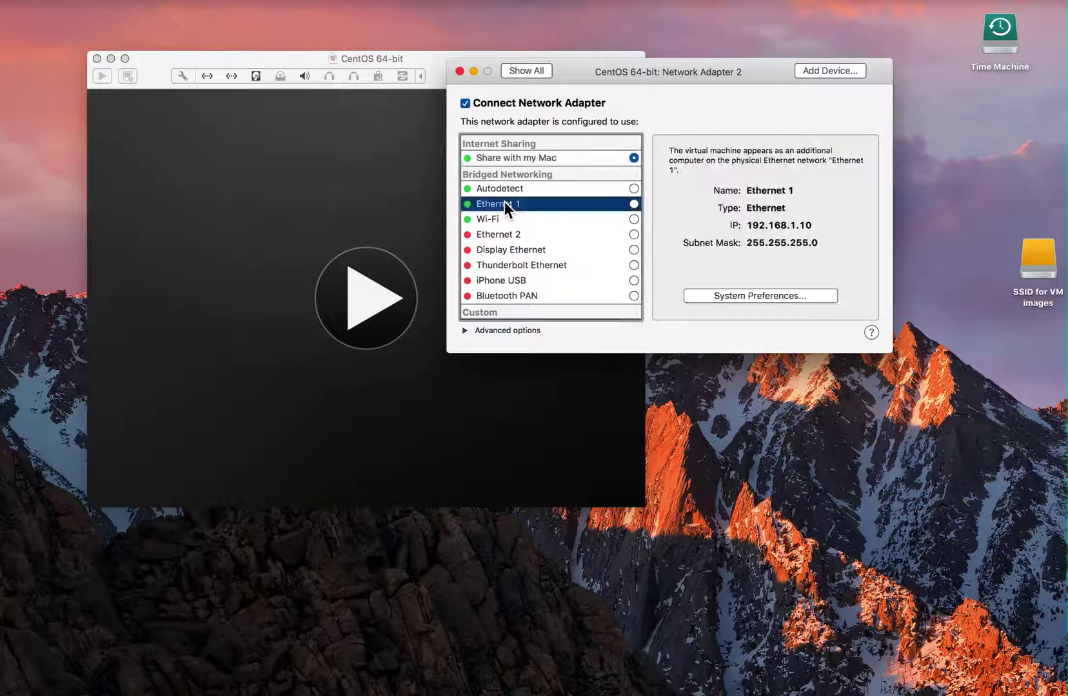
click(634, 205)
Close the VM settings and power on the CentOS virtual machine
click(459, 71)
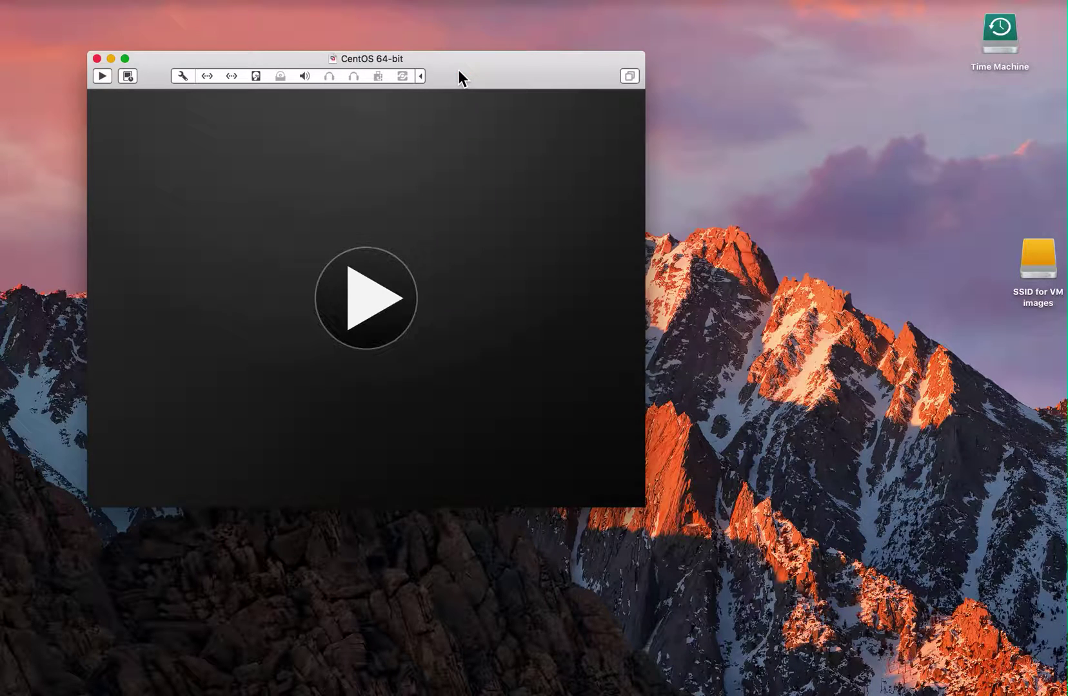
click(358, 308)
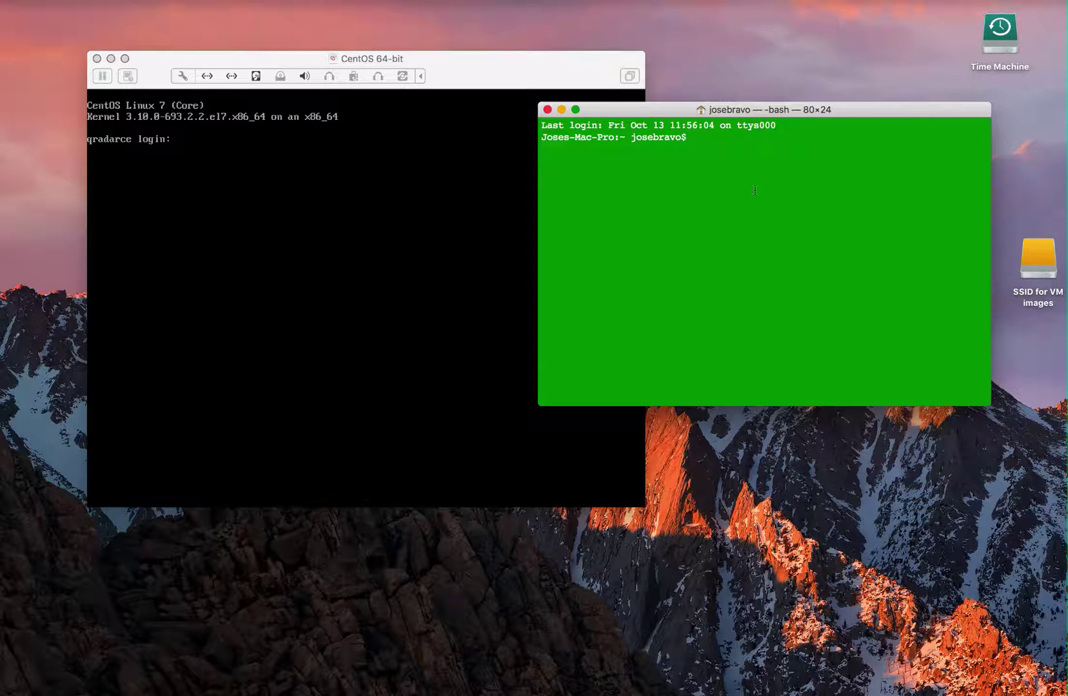
SSH as root into 172.16.60.12 and change to /etc/sysconfig/network-scripts/
text(ssh root@172.16.60.12)
key(Return)
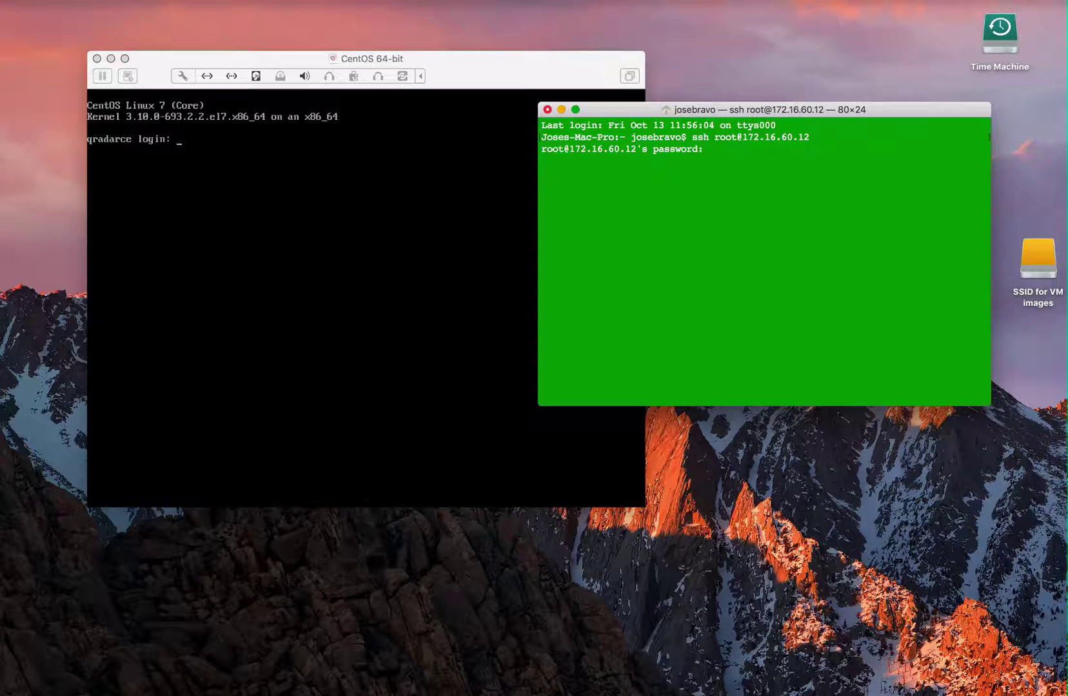
key(Return)
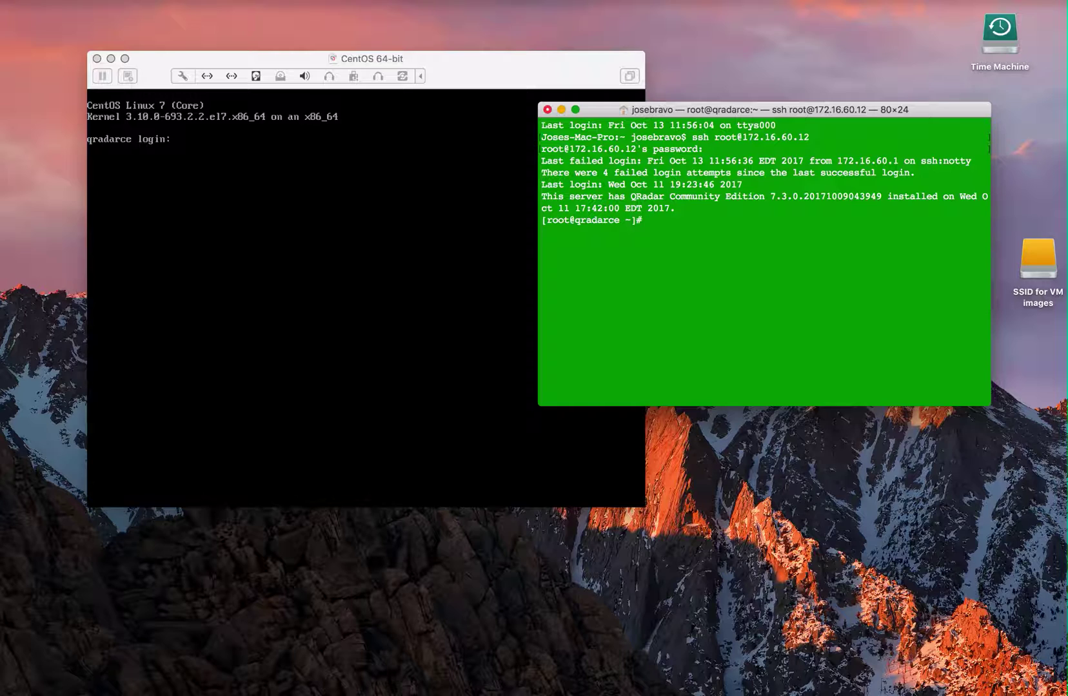
text(cd /etc/sysconfig/network-scripts/)
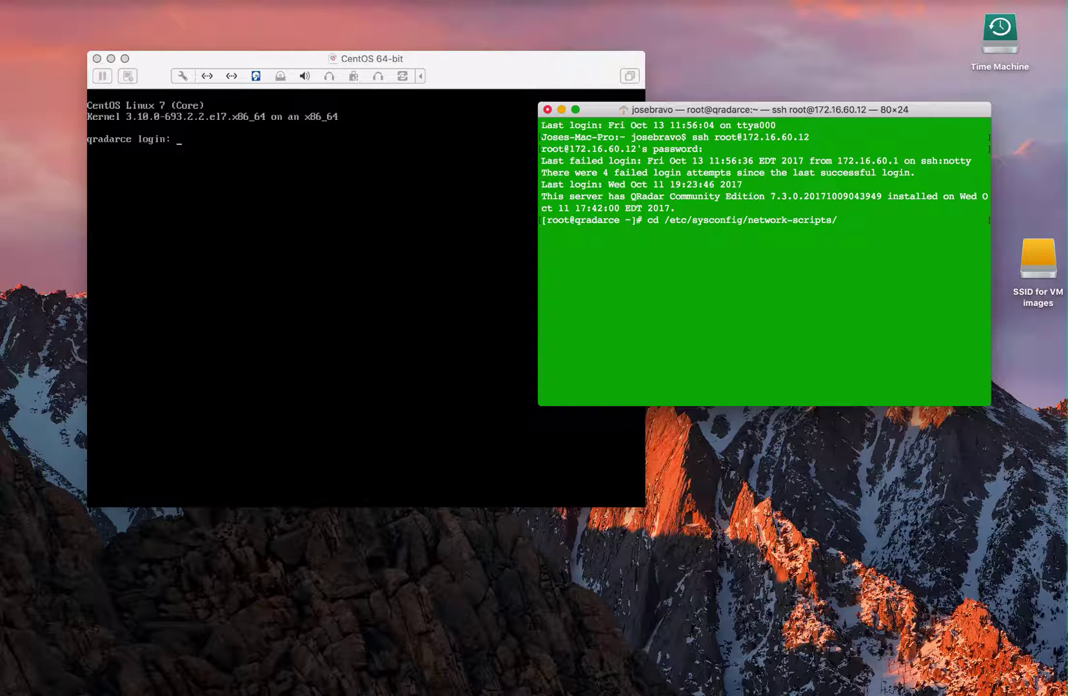
key(Return)
List the network-scripts contents and prepare the command nano ifcfg-ens37
text(ls)
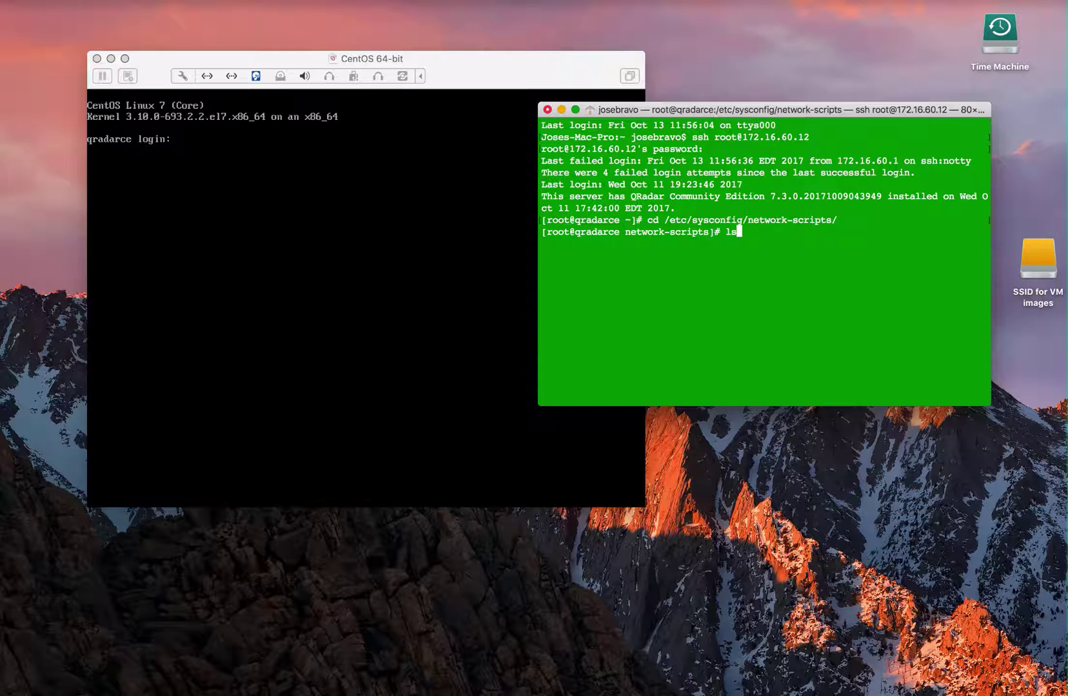
key(Return)
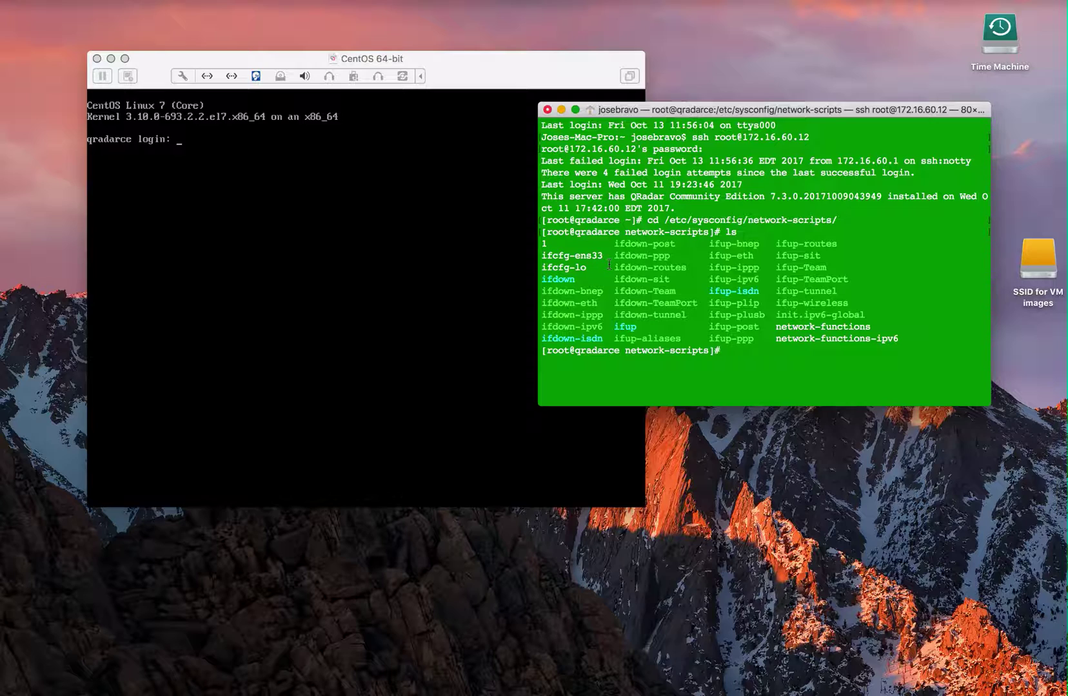
text(nano ifcfg-ens2)
key(BackSpace)
text(37)
Write DEVICE=ens37 into the new ifcfg-ens37 file, save it and exit nano
key(Return)
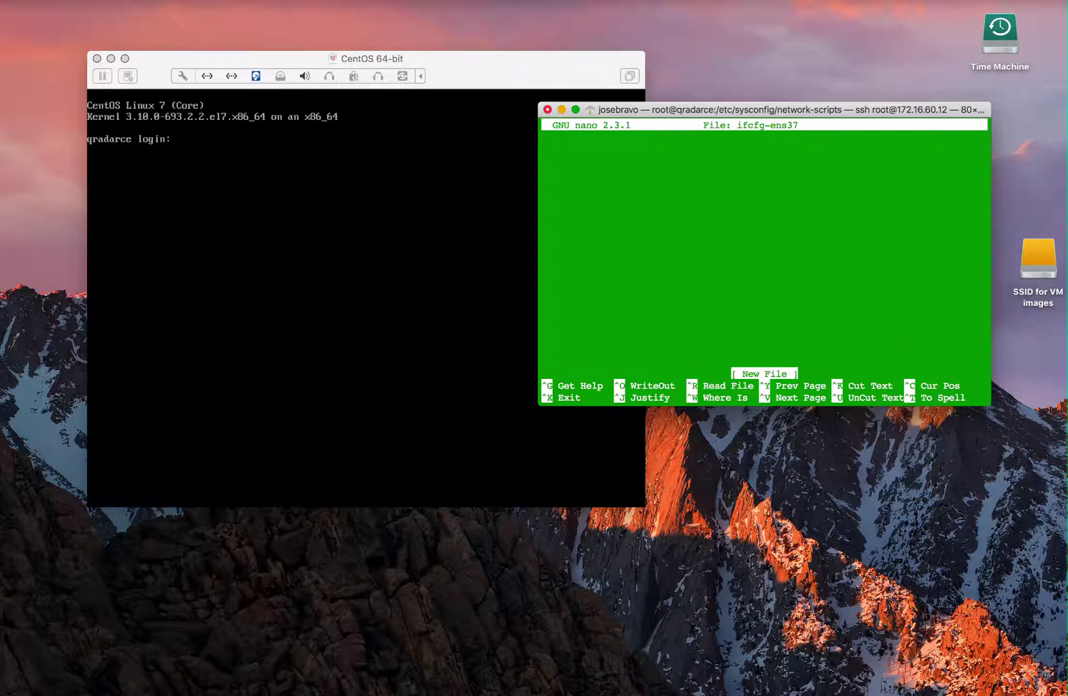
text(DEVICE=ens37)
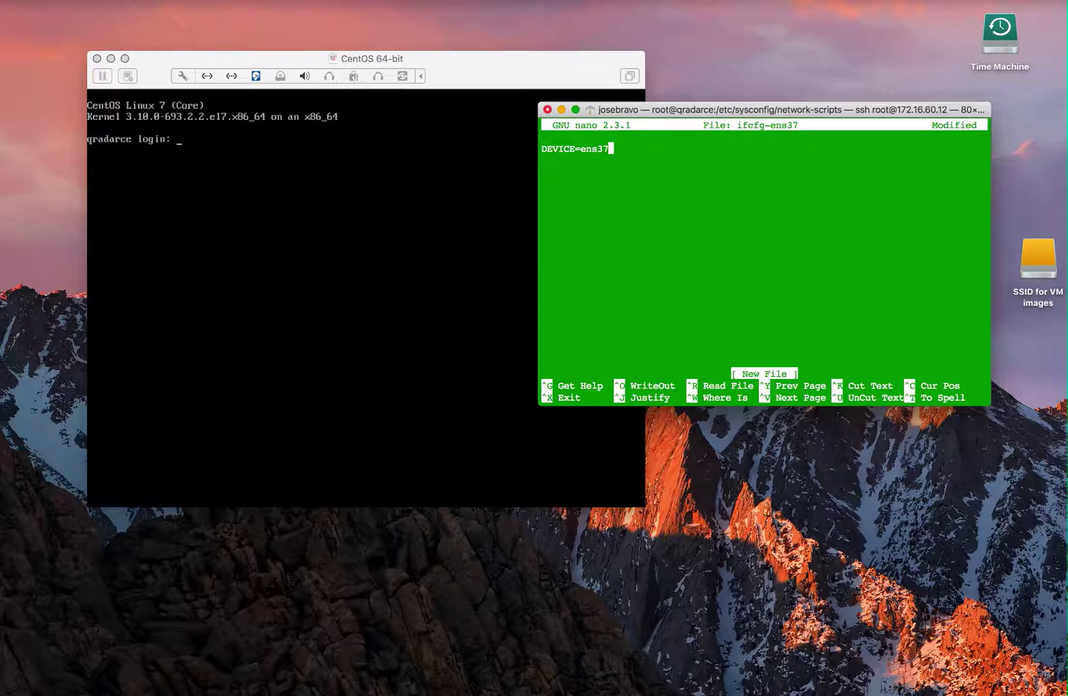
key(ctrl+o)
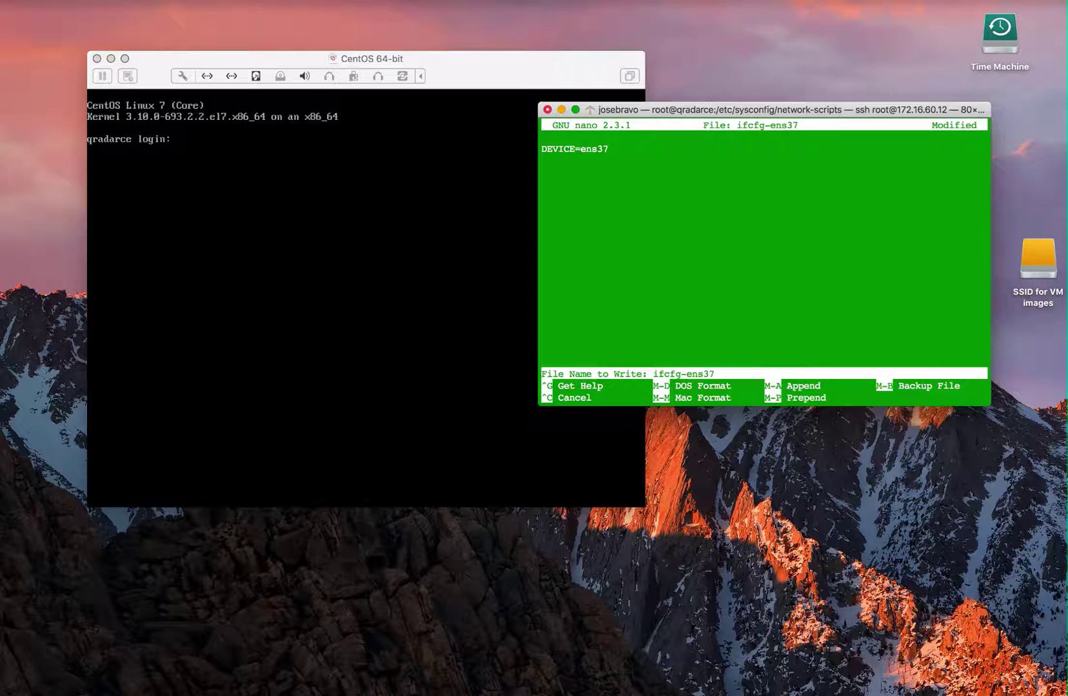
key(Return)
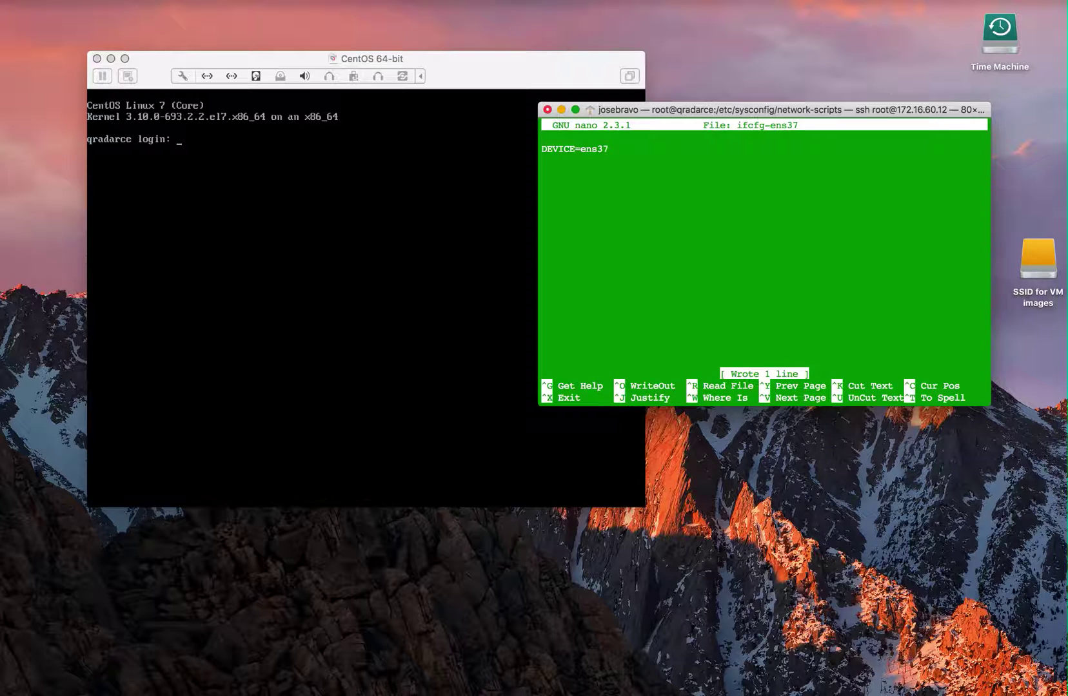
key(ctrl+x)
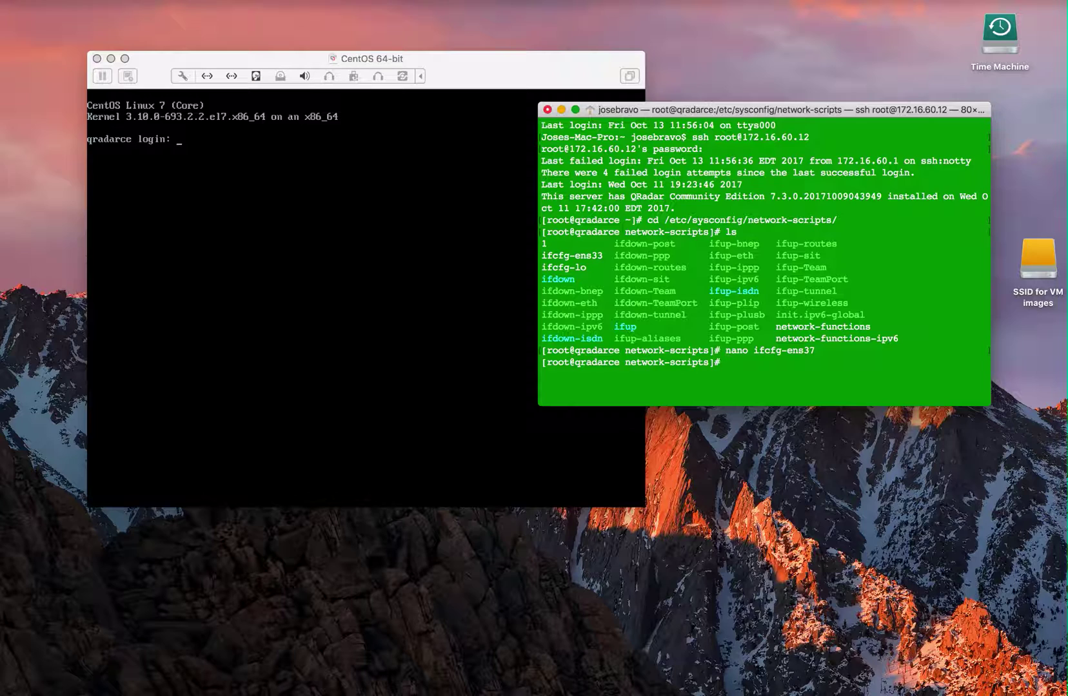
text(s)
key(BackSpace)
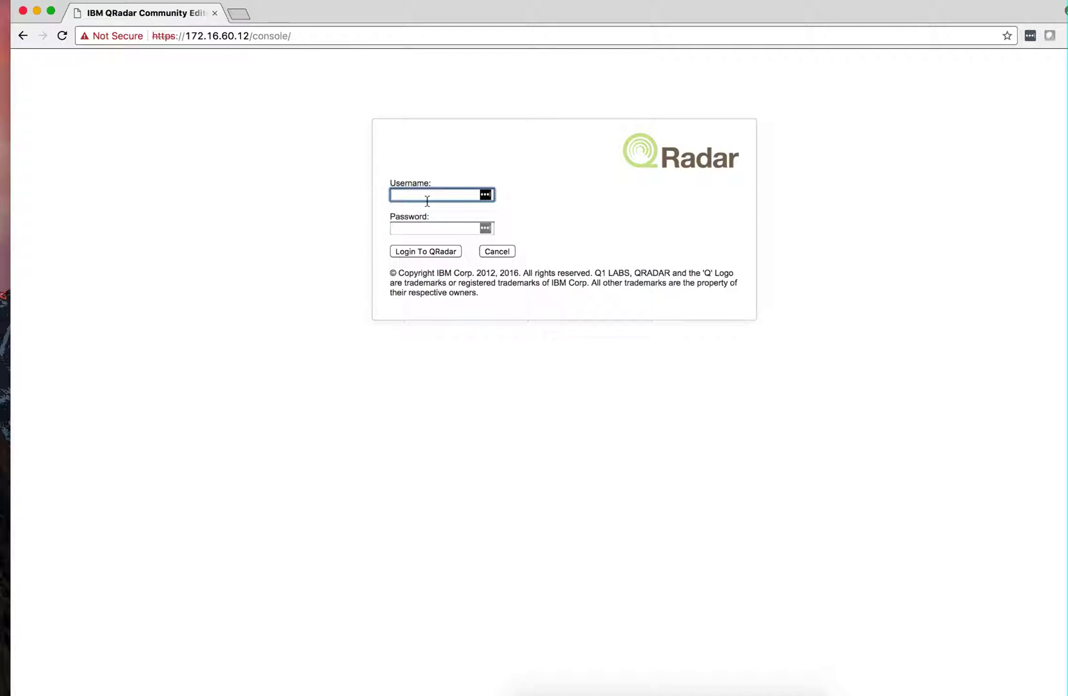
Log in to the QRadar console as admin with the account password
text(admin)
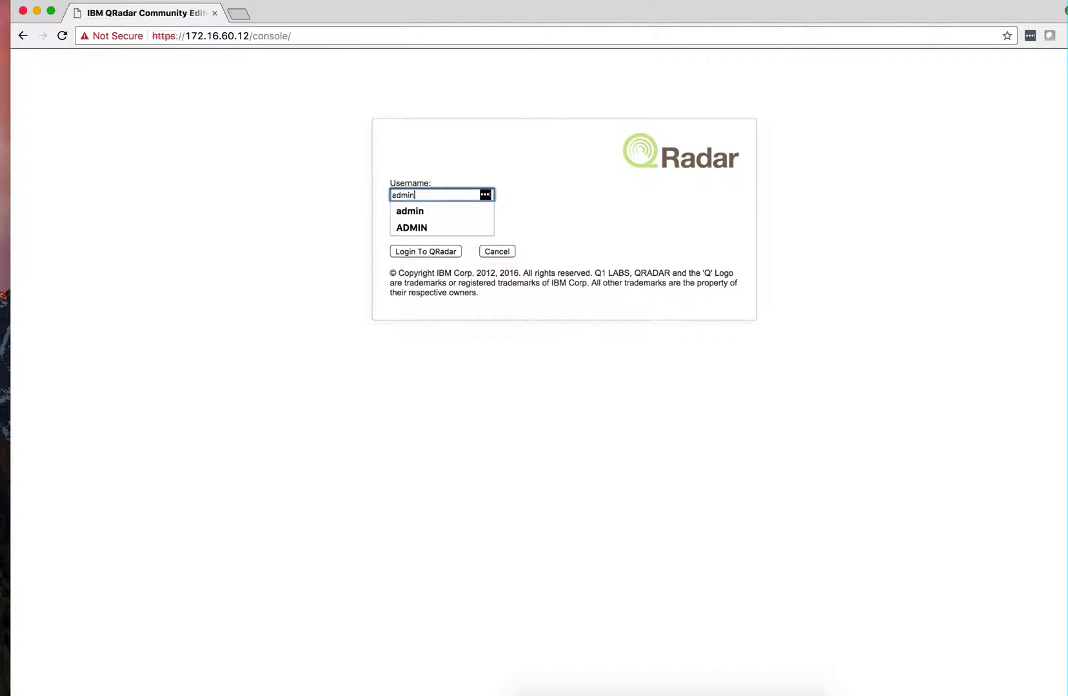
key(Tab)
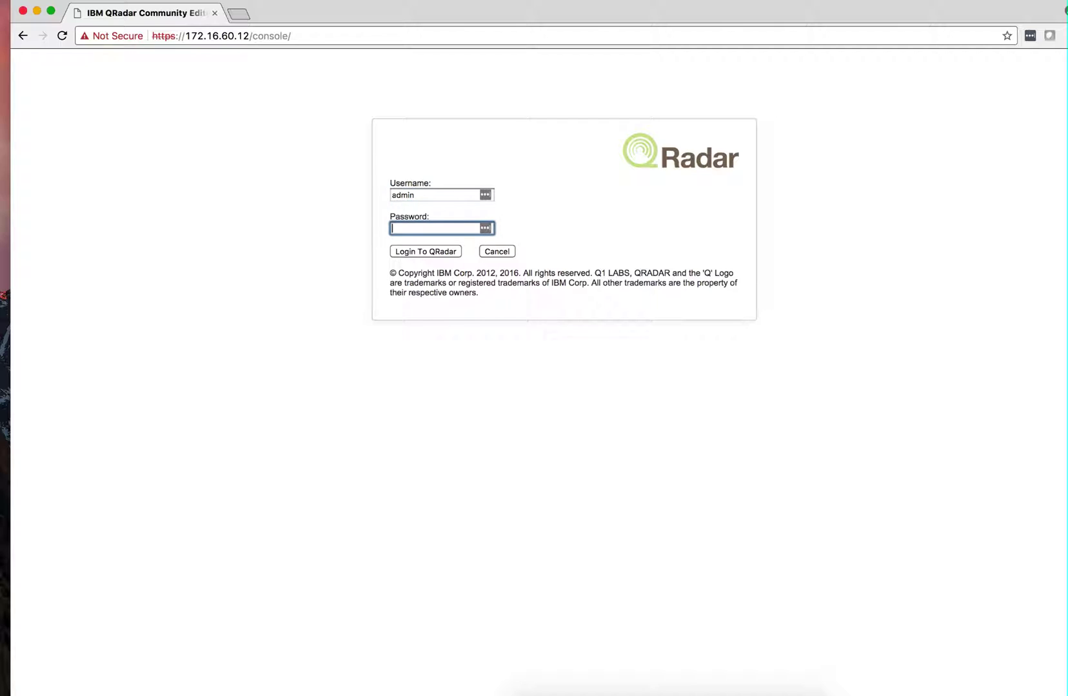
text(*********)
key(Return)
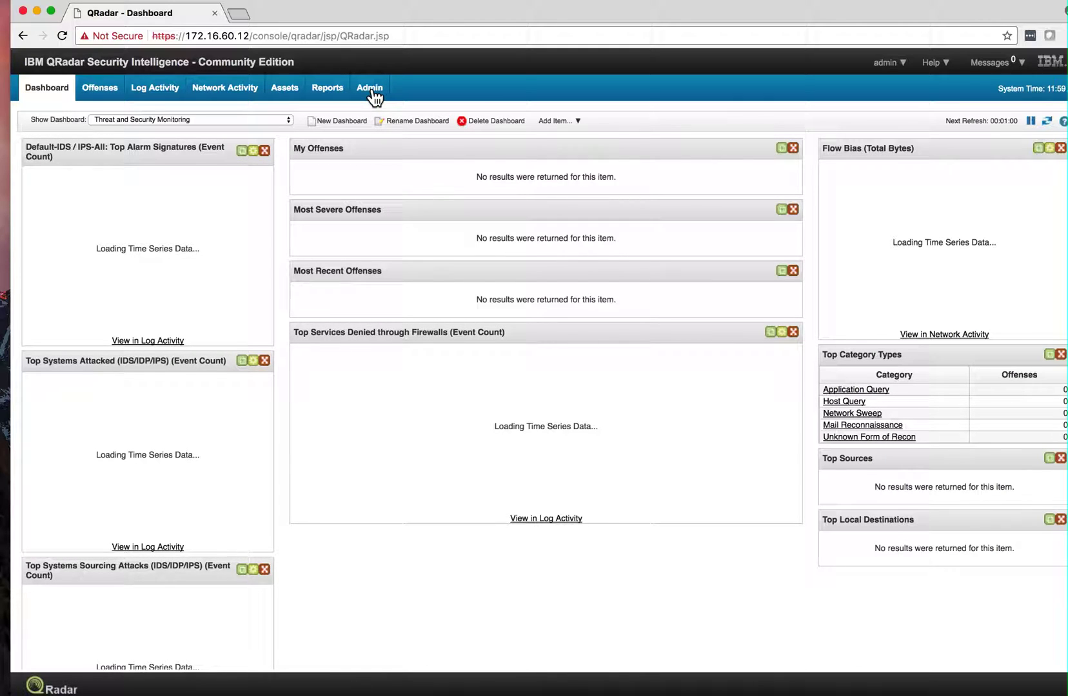
Restart the qradarce host from System and License Management, then close that window
click(372, 90)
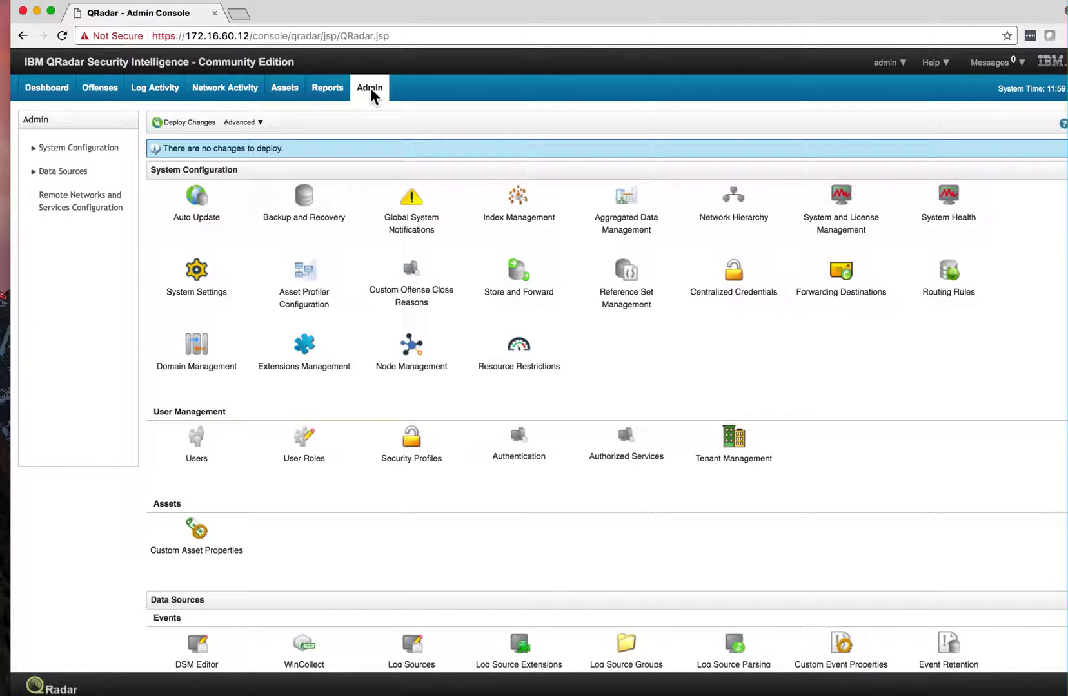
click(840, 205)
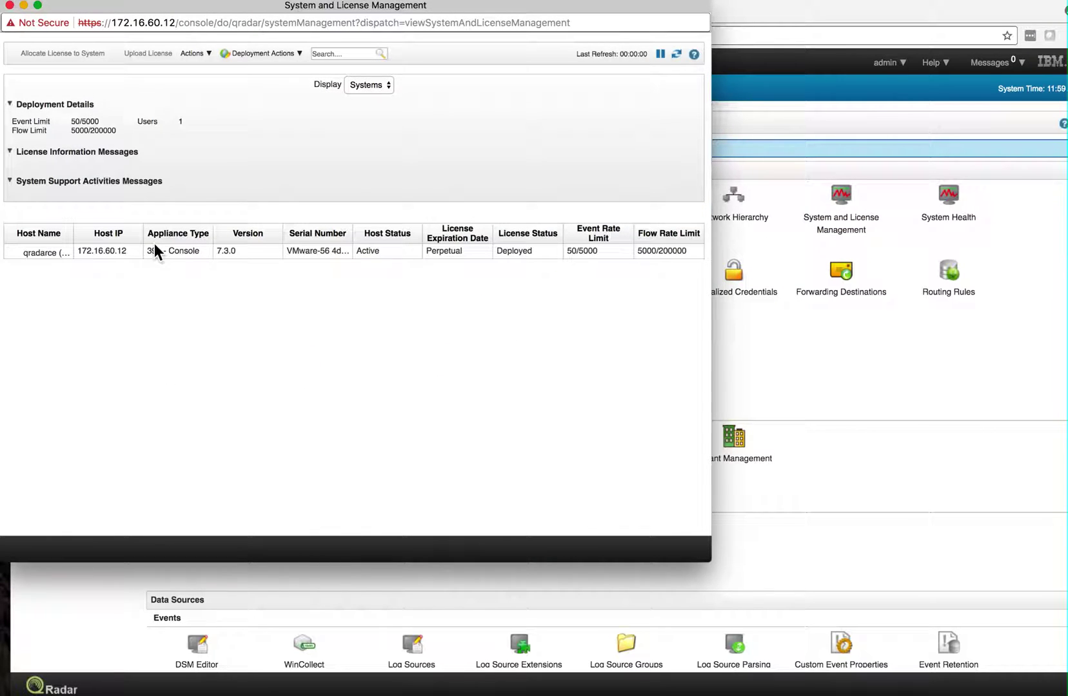
click(30, 248)
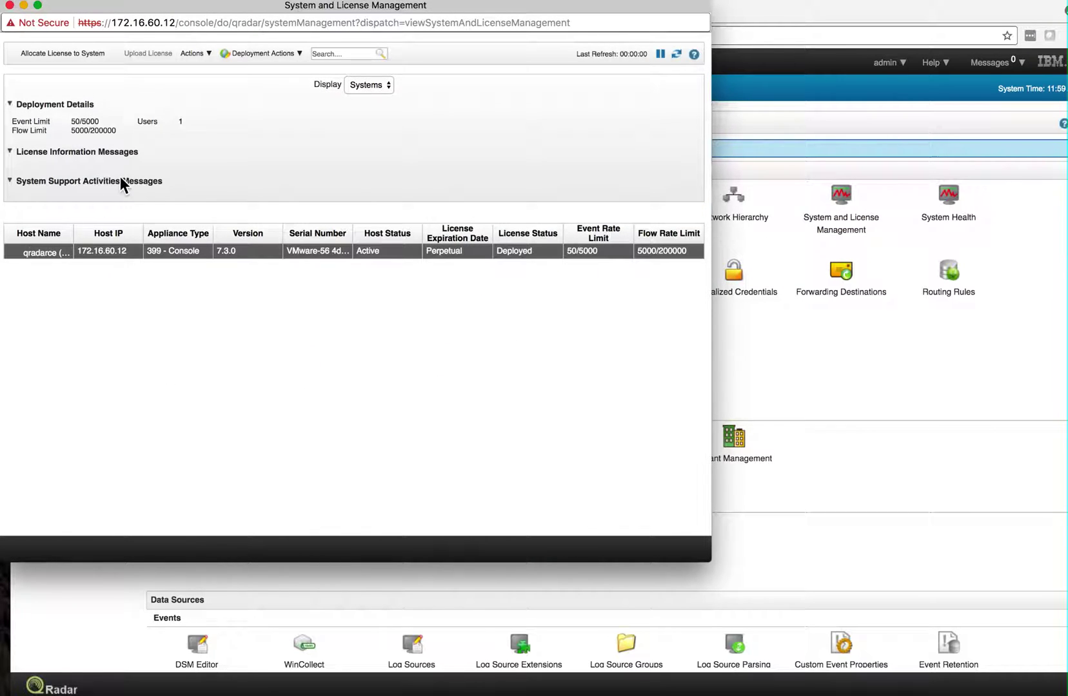
click(193, 54)
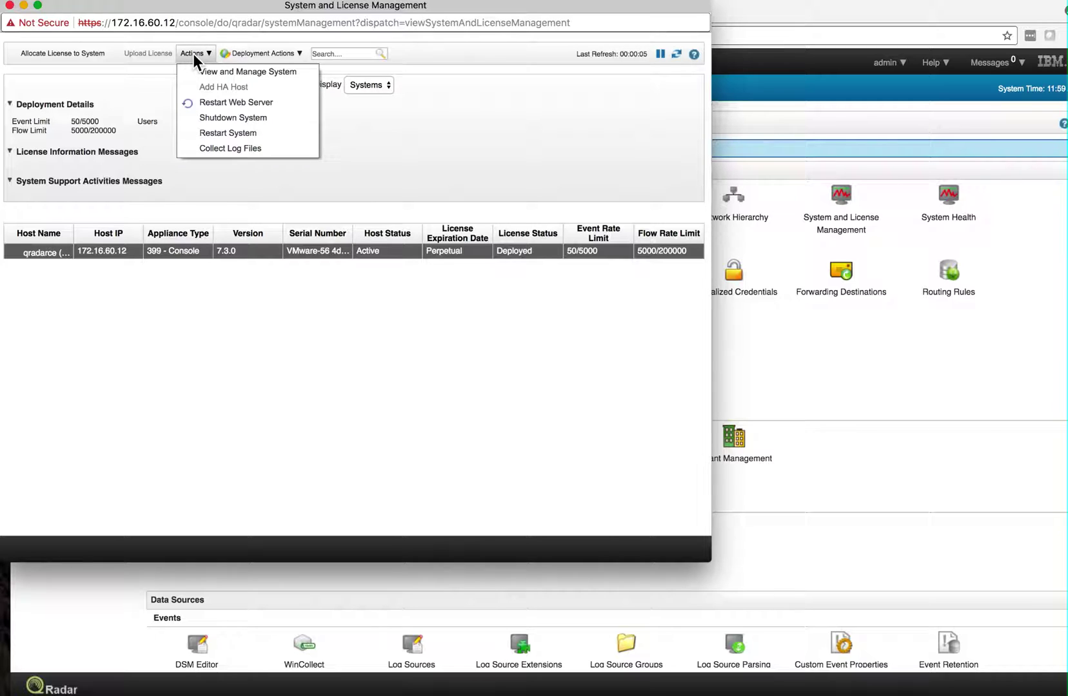
click(201, 128)
click(486, 105)
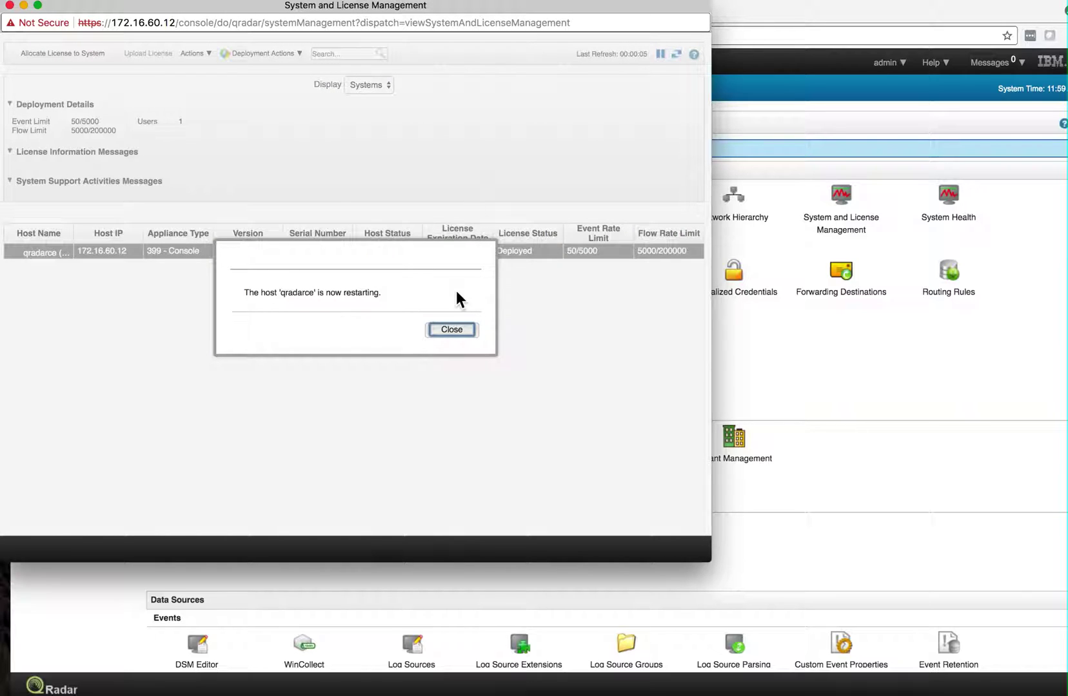
click(450, 331)
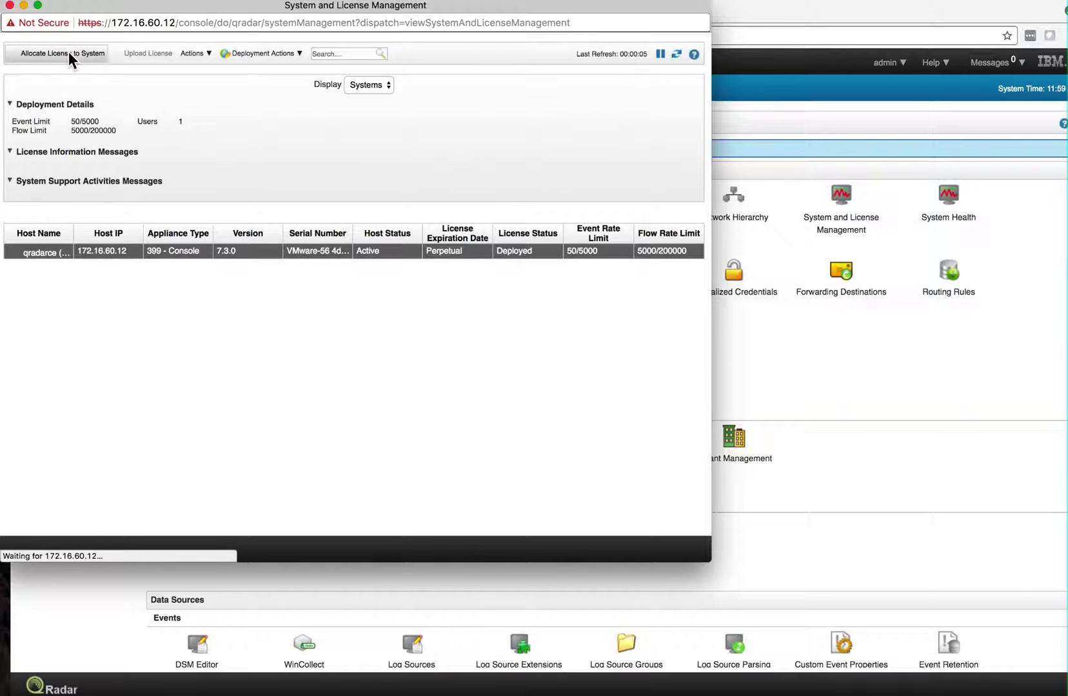
click(10, 5)
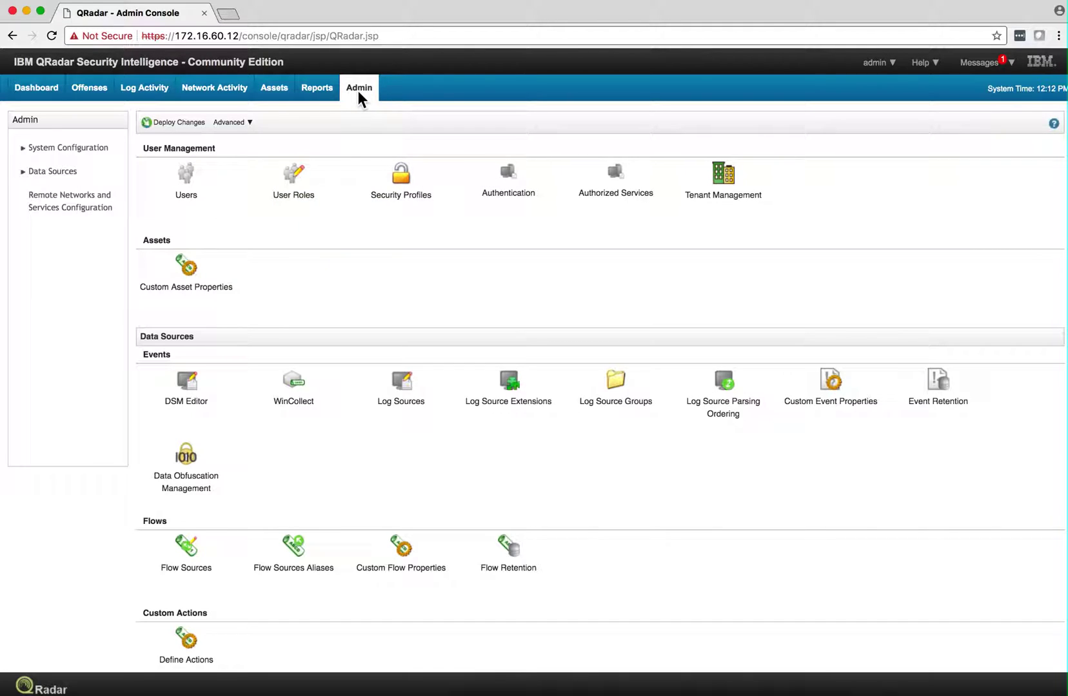
Add a Network Interface flow source named HomeFlows capturing on ens37 and save it
scroll(330, 284, down, 3)
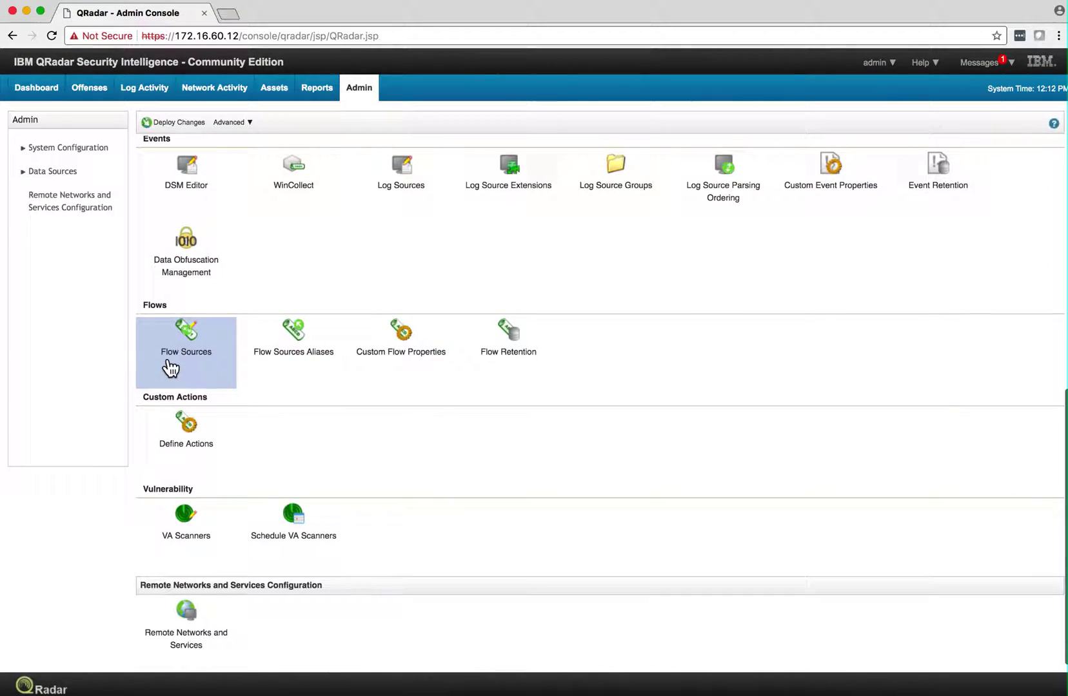
click(192, 340)
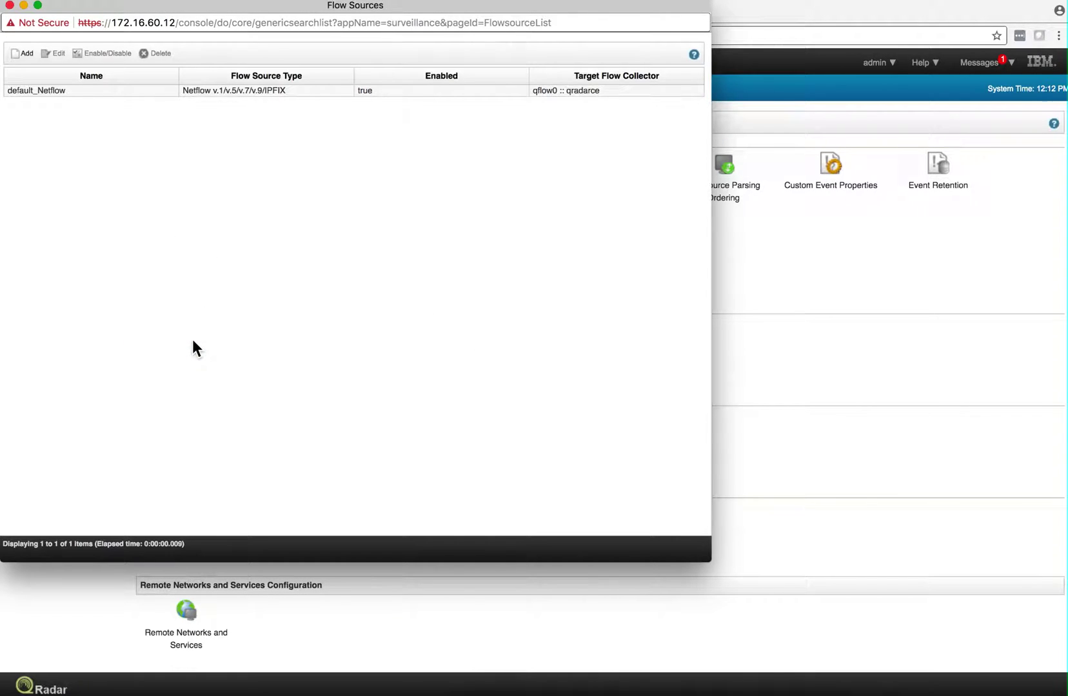
click(18, 55)
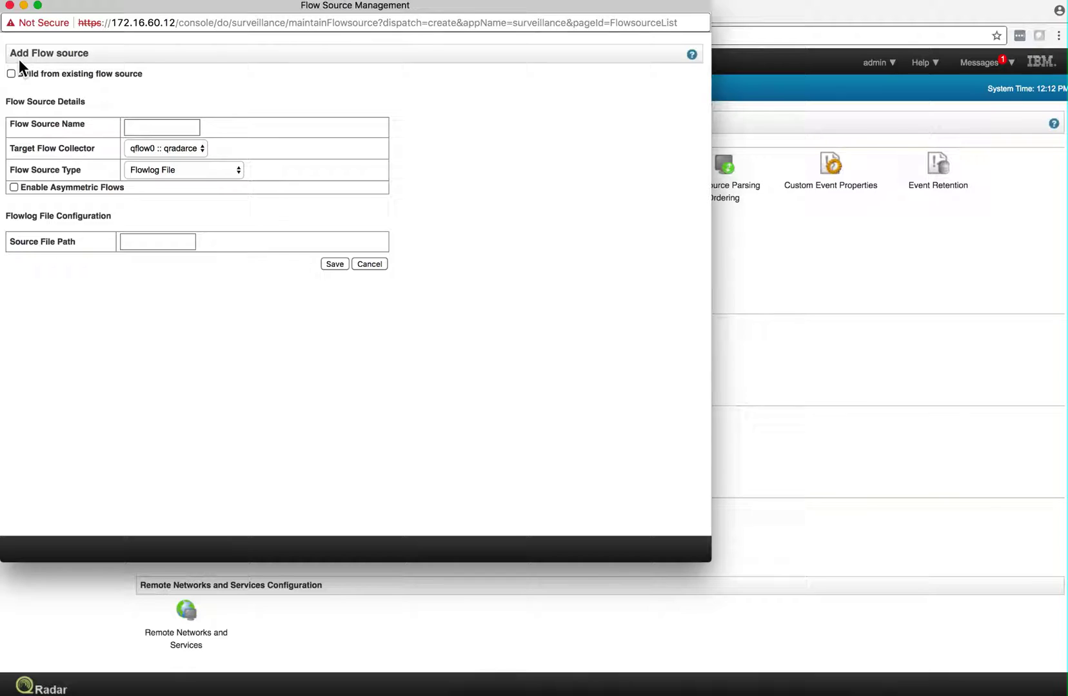
click(152, 124)
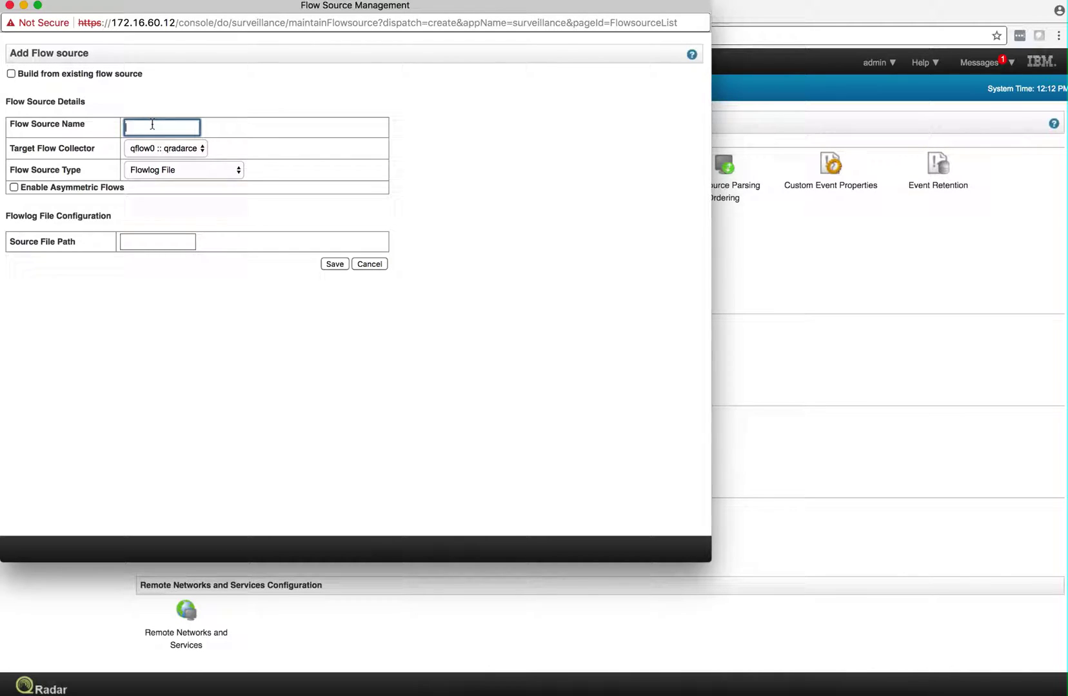
text(HomeFlows)
click(239, 172)
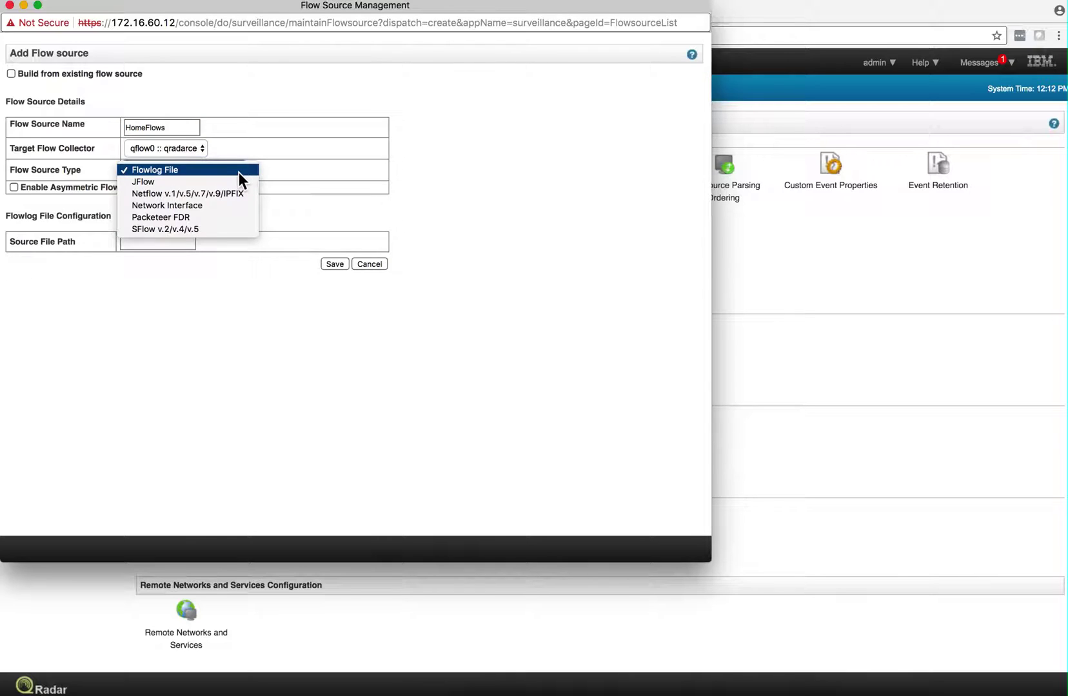
click(211, 204)
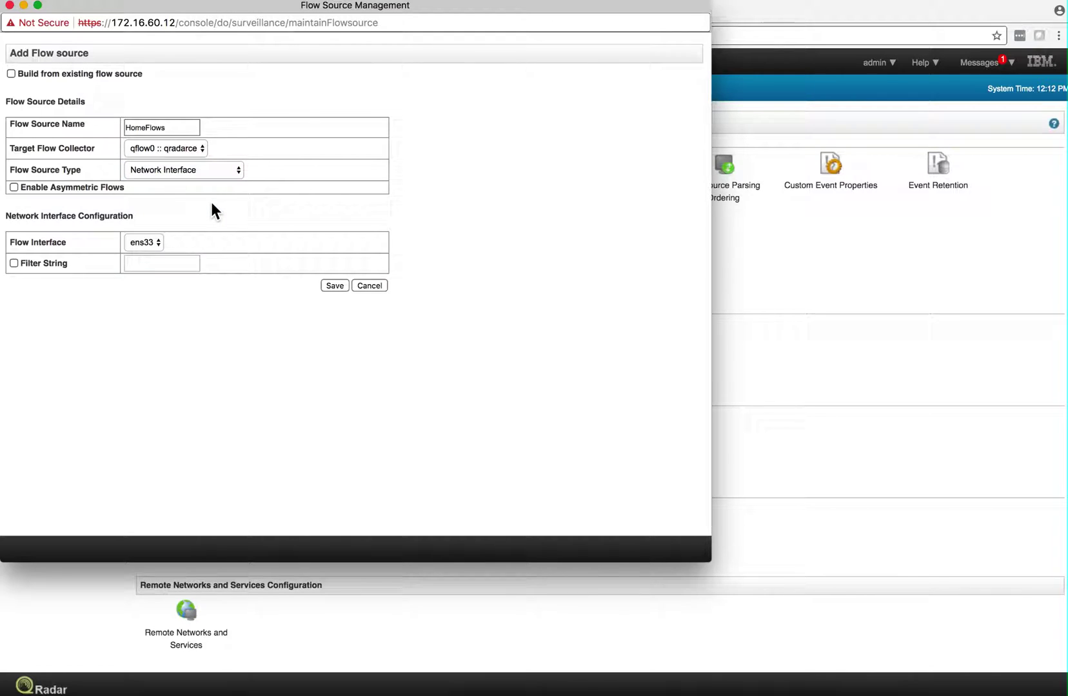
click(156, 243)
click(334, 286)
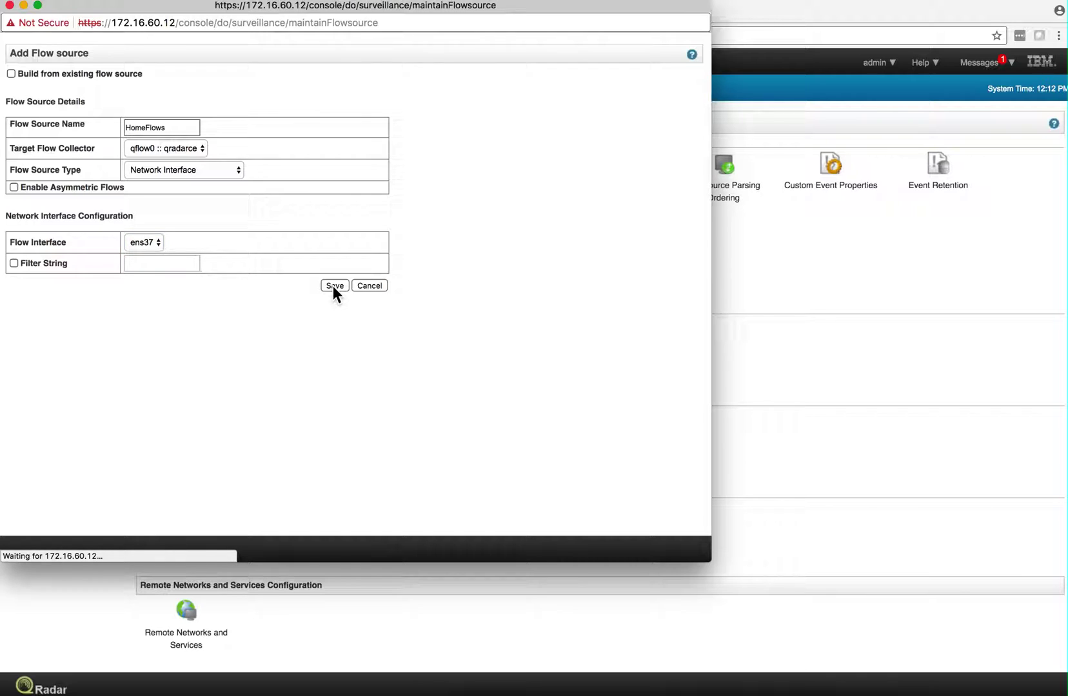
Close Flow Sources and deploy the pending changes, accepting the service restart
click(9, 6)
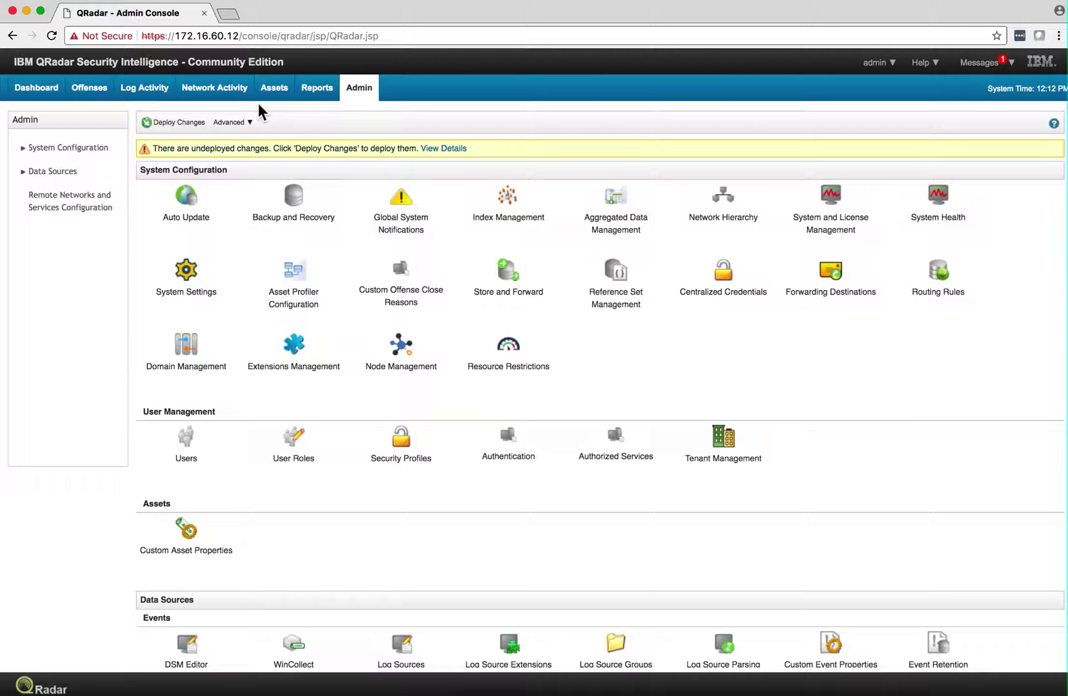
click(191, 121)
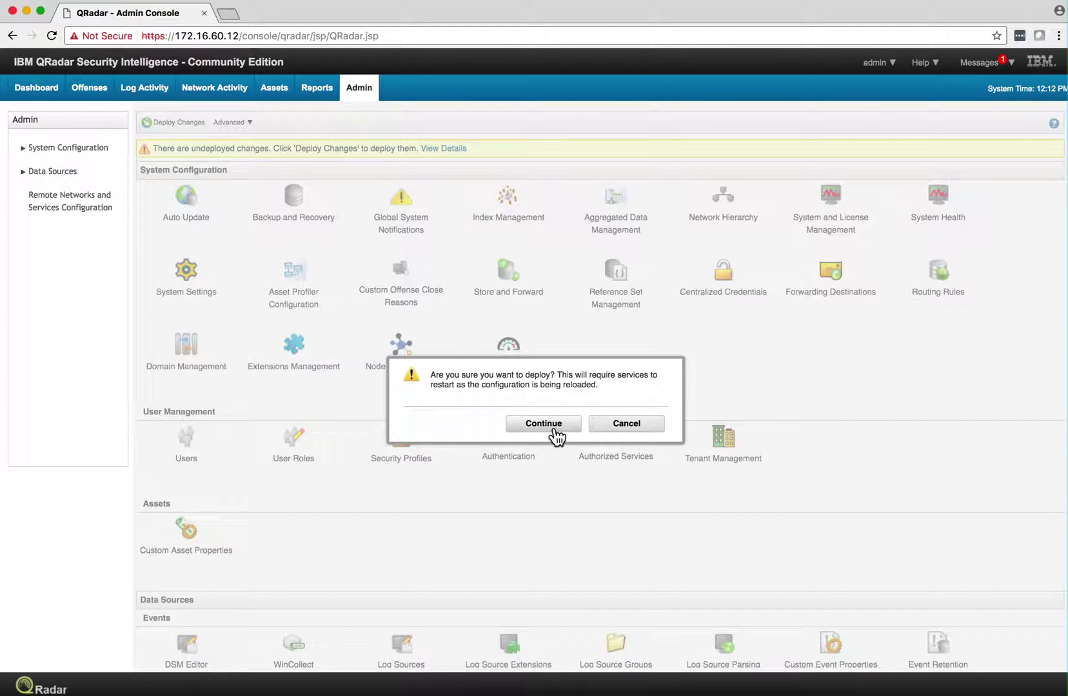
click(548, 425)
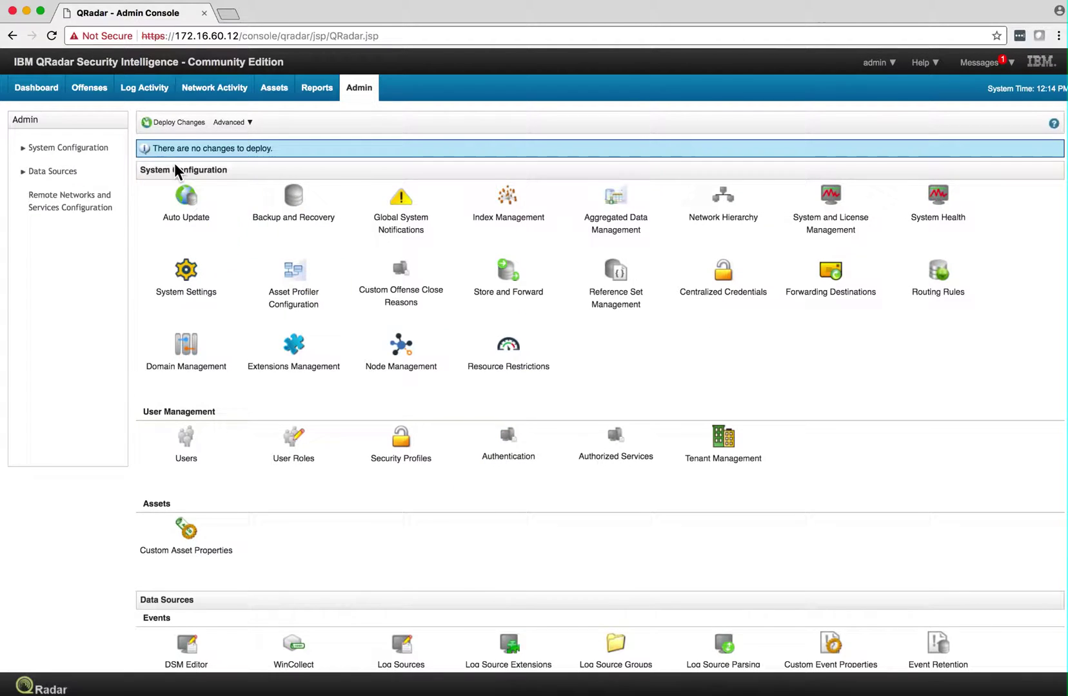
Show Network Activity to watch real-time flows arriving on qradarce:ens37
click(217, 87)
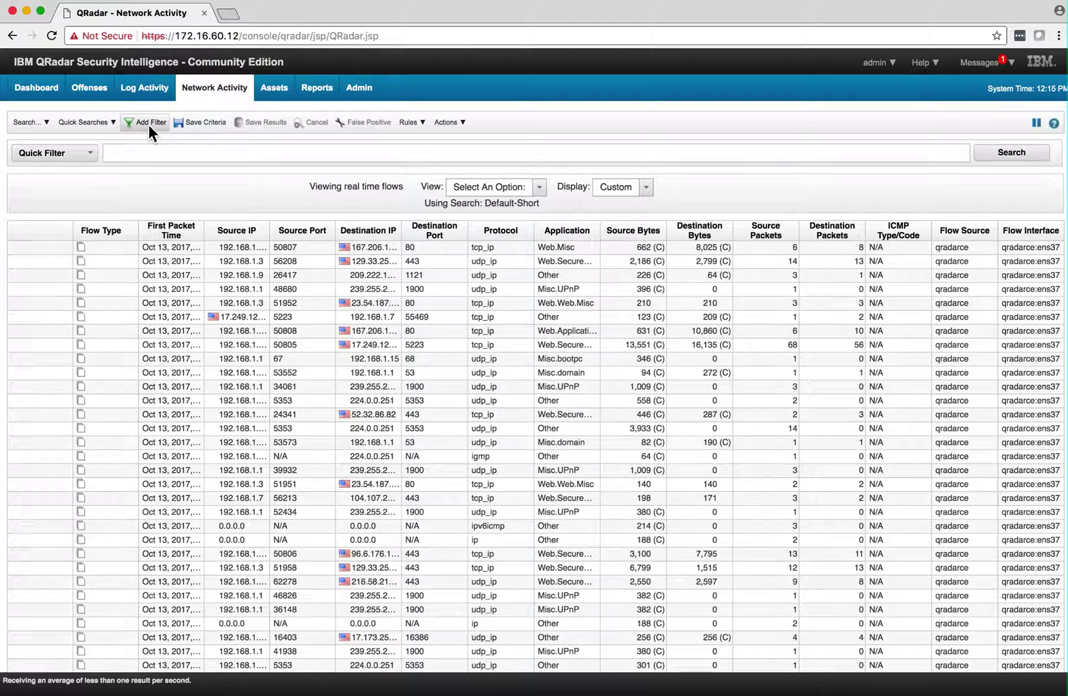
Filter the real-time flows to Source IP [Indexed] equals 192.168.1.3
click(148, 123)
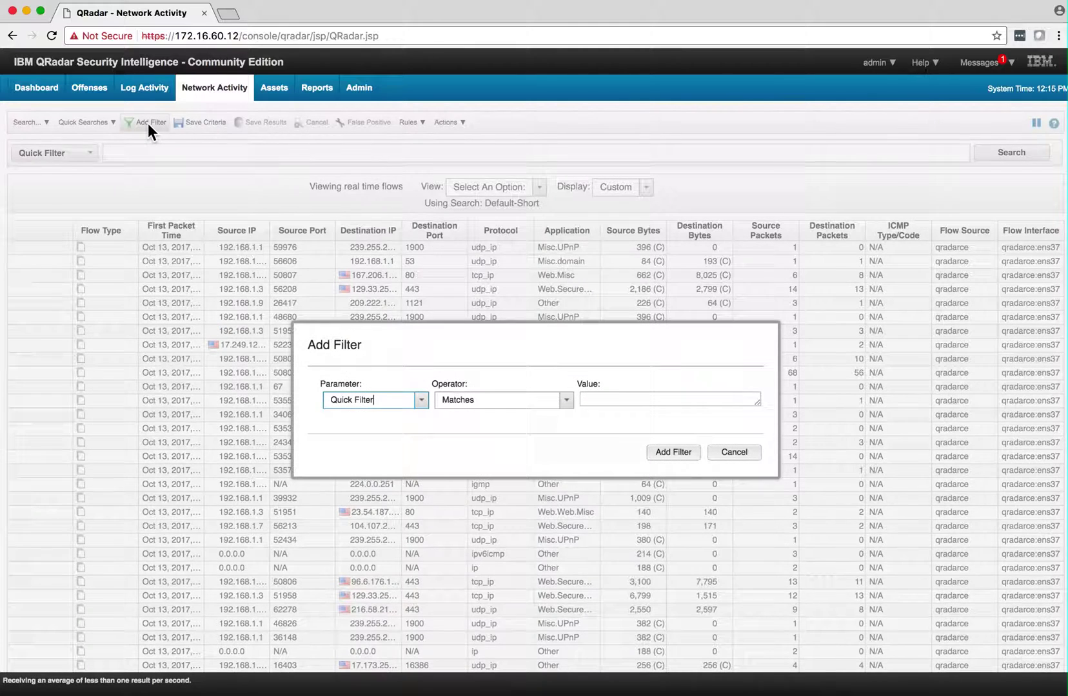
click(422, 404)
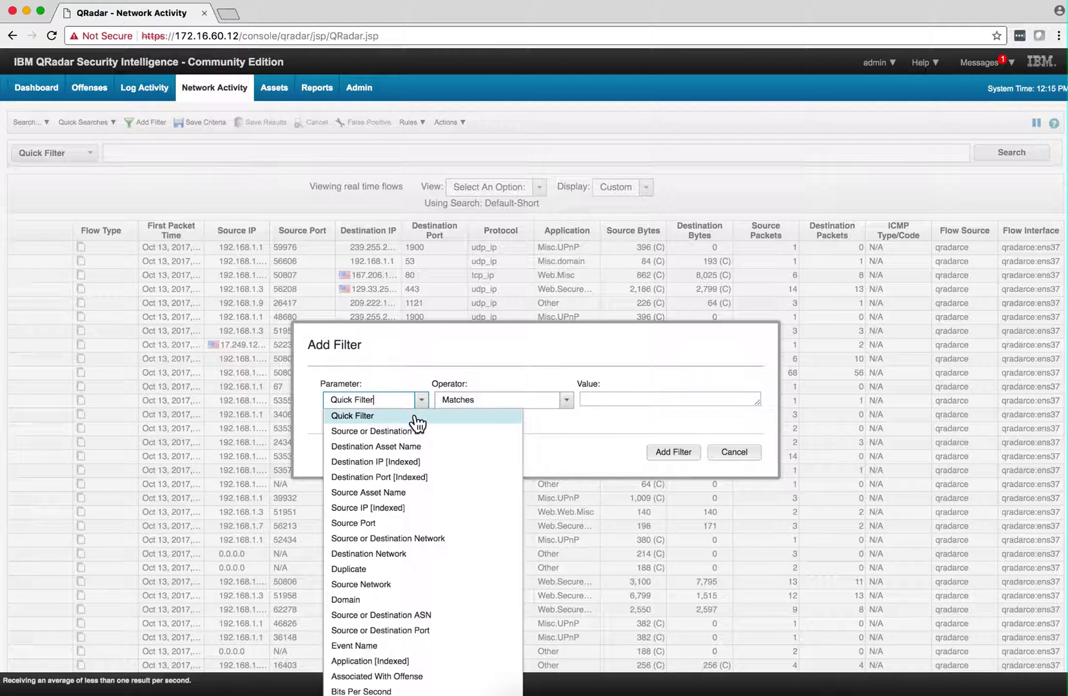
click(380, 508)
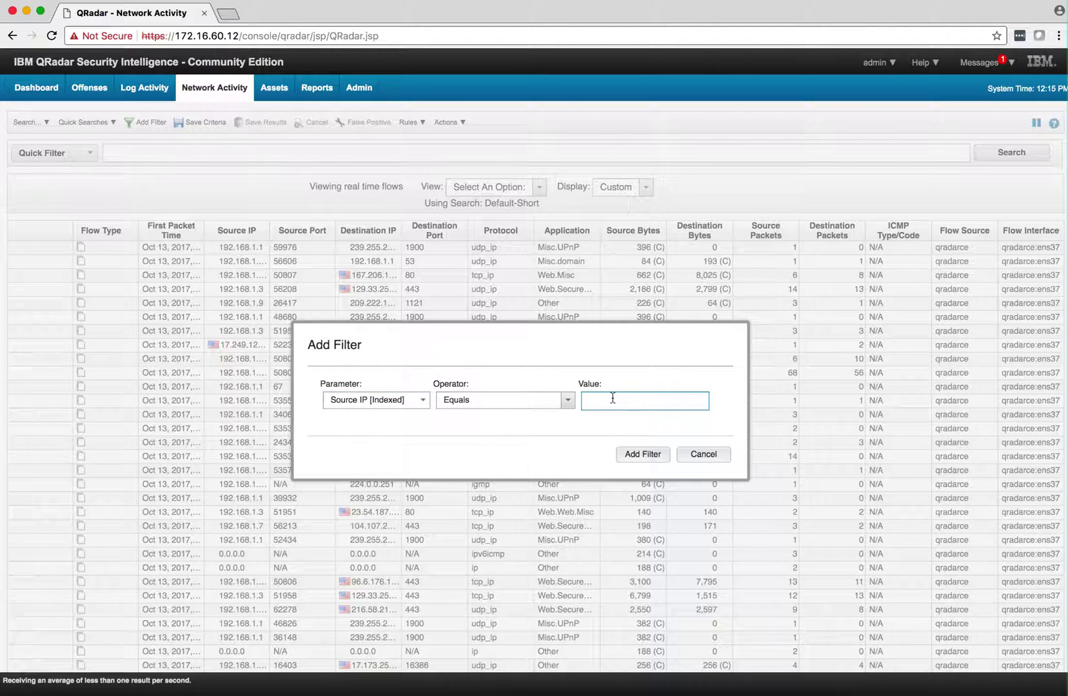
text(192.168.1.3)
click(650, 451)
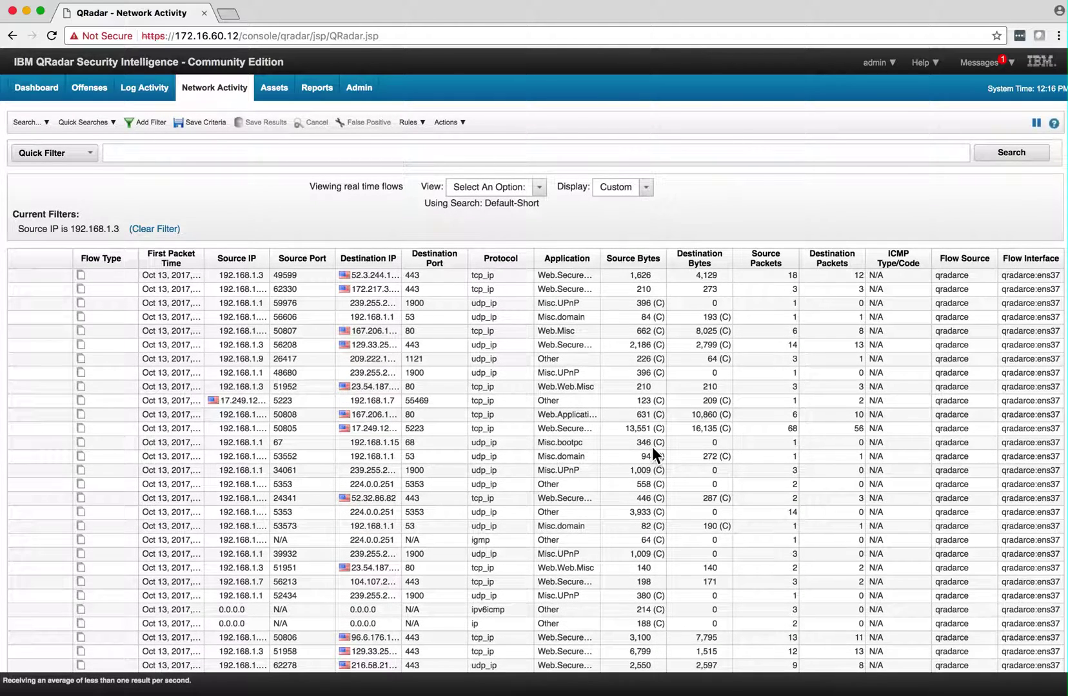
click(540, 189)
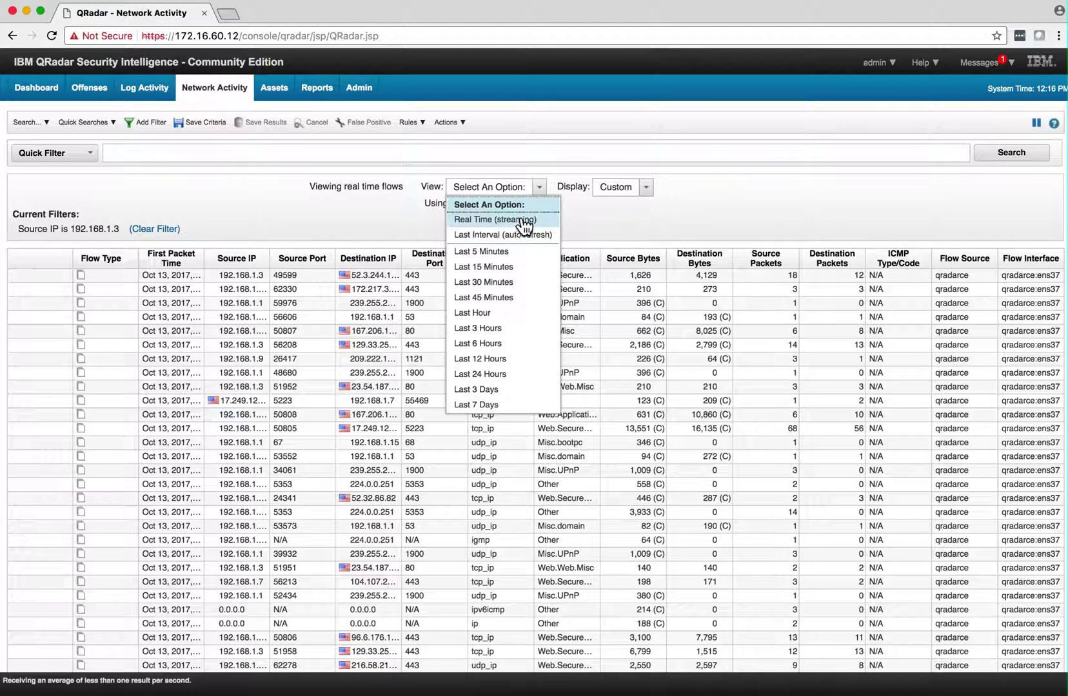
Switch the filtered flow list for 192.168.1.3 to Real Time (streaming) view
click(524, 219)
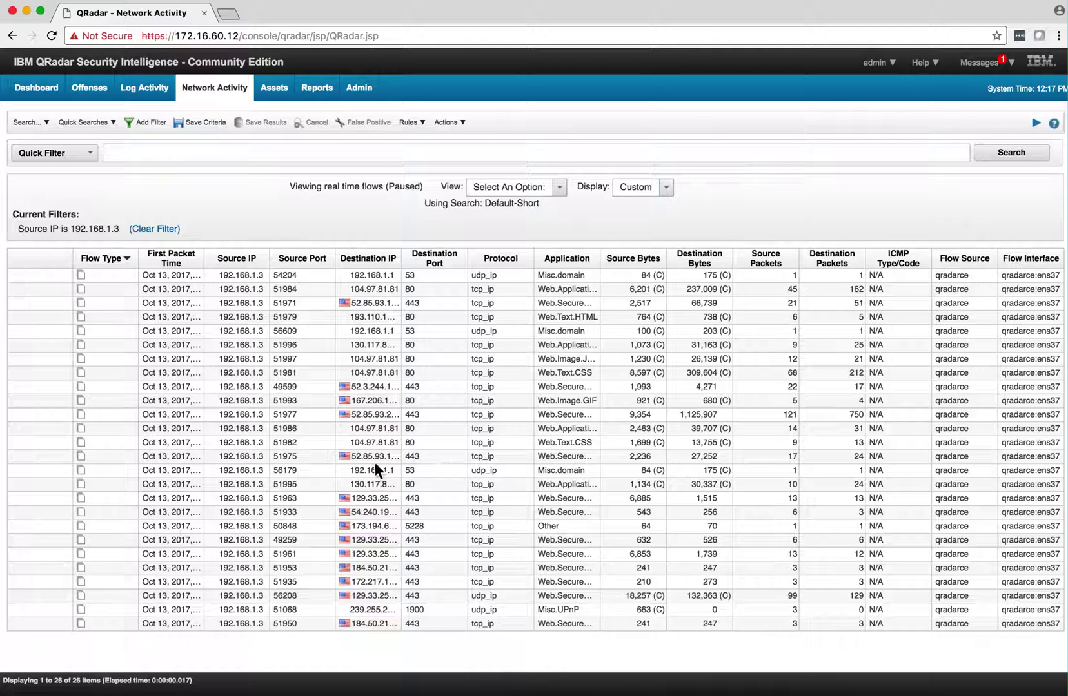
View details of the UDP Misc.domain flow from 192.168.1.3 to 192.168.1.1:53, return to results, and reopen them
double_click(354, 468)
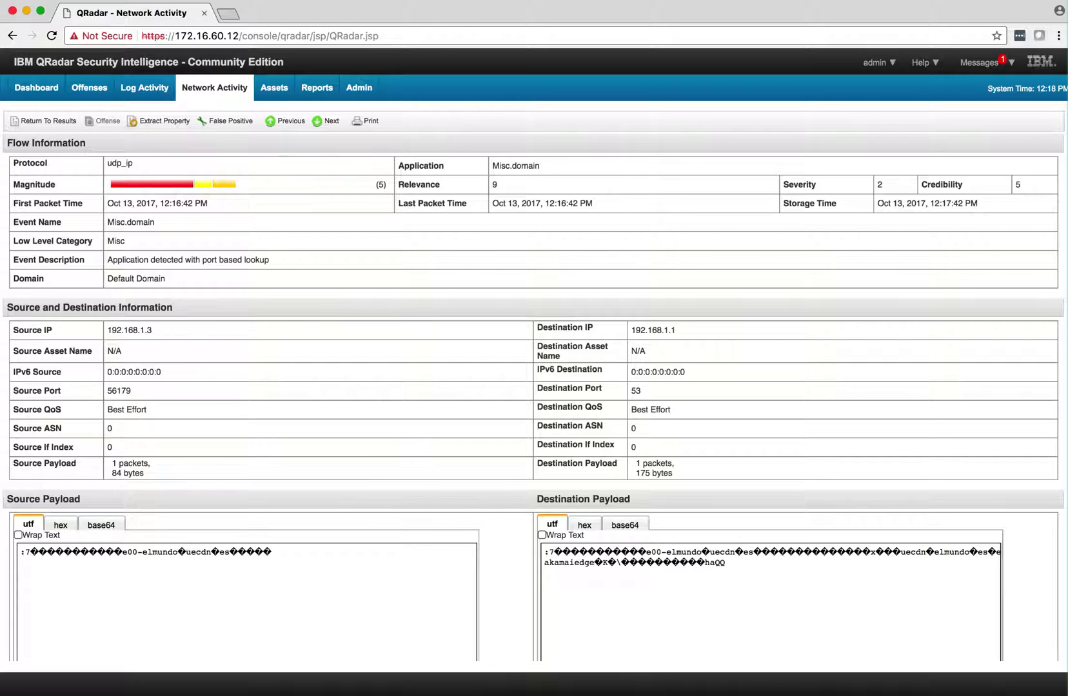
click(58, 121)
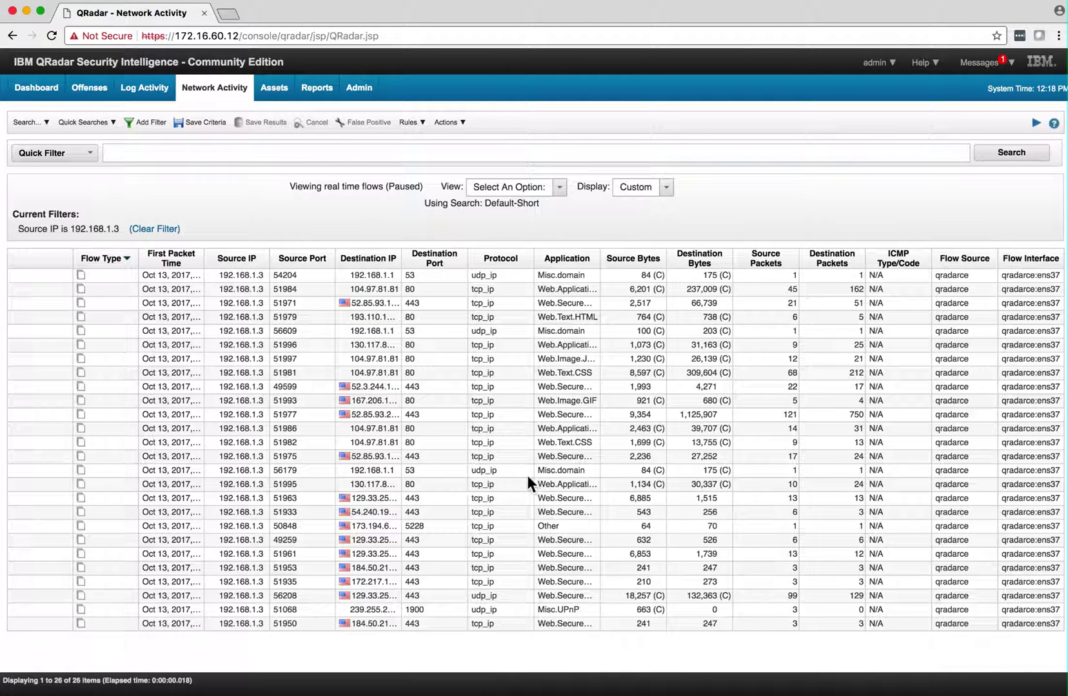
double_click(544, 468)
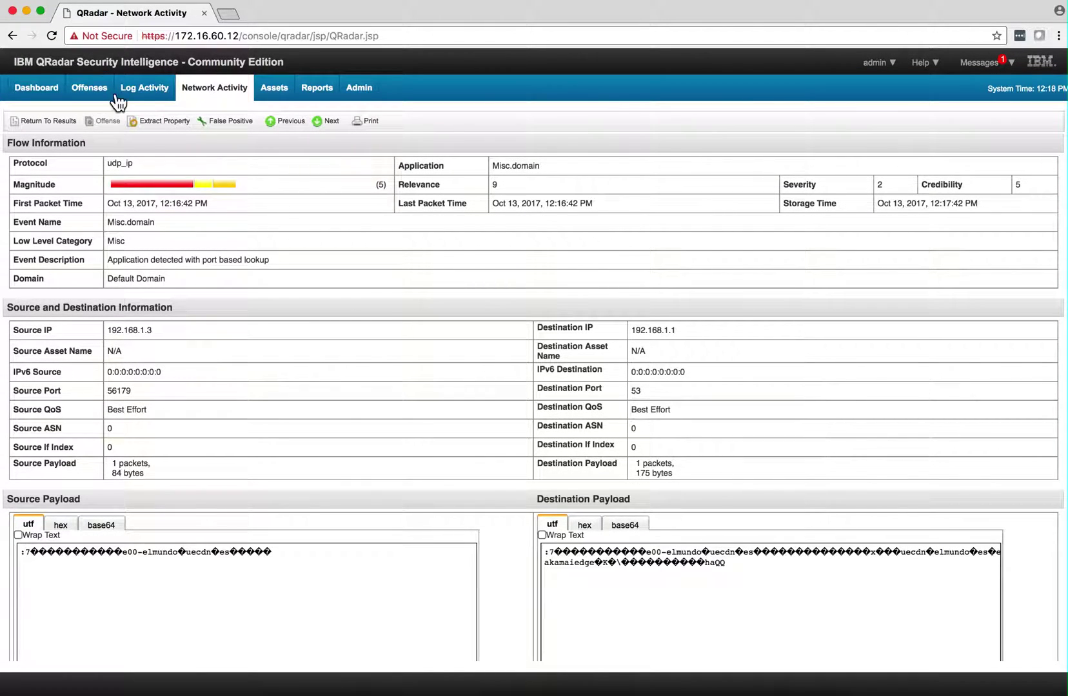
Go back to Network Activity to watch unfiltered real-time flows from qradarce:ens37 hosts
click(205, 90)
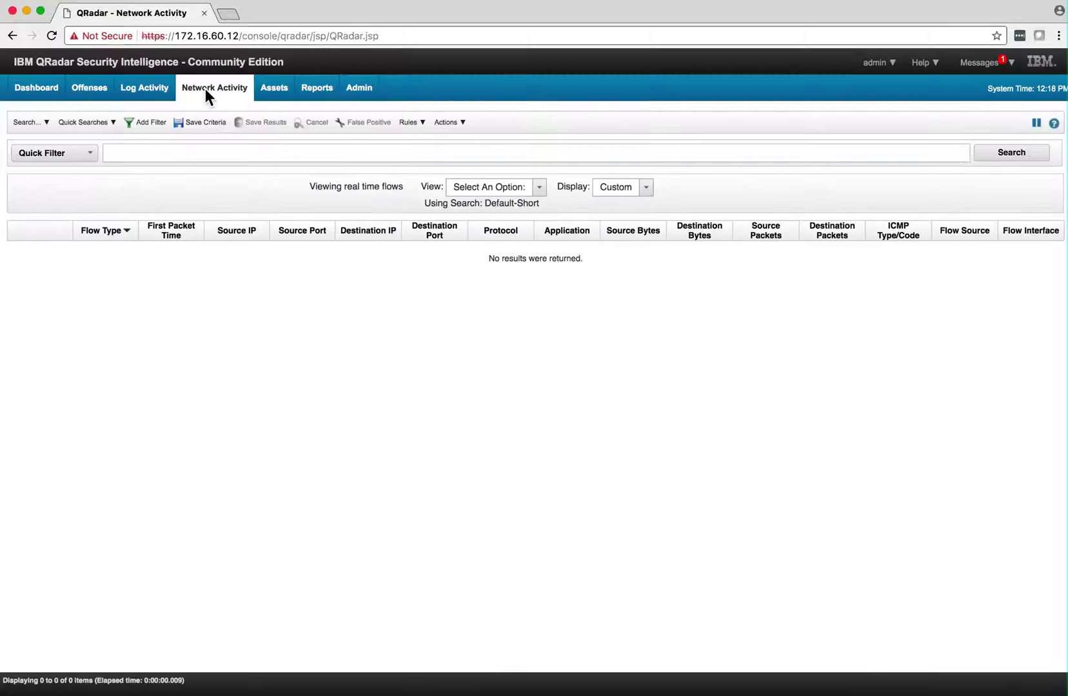